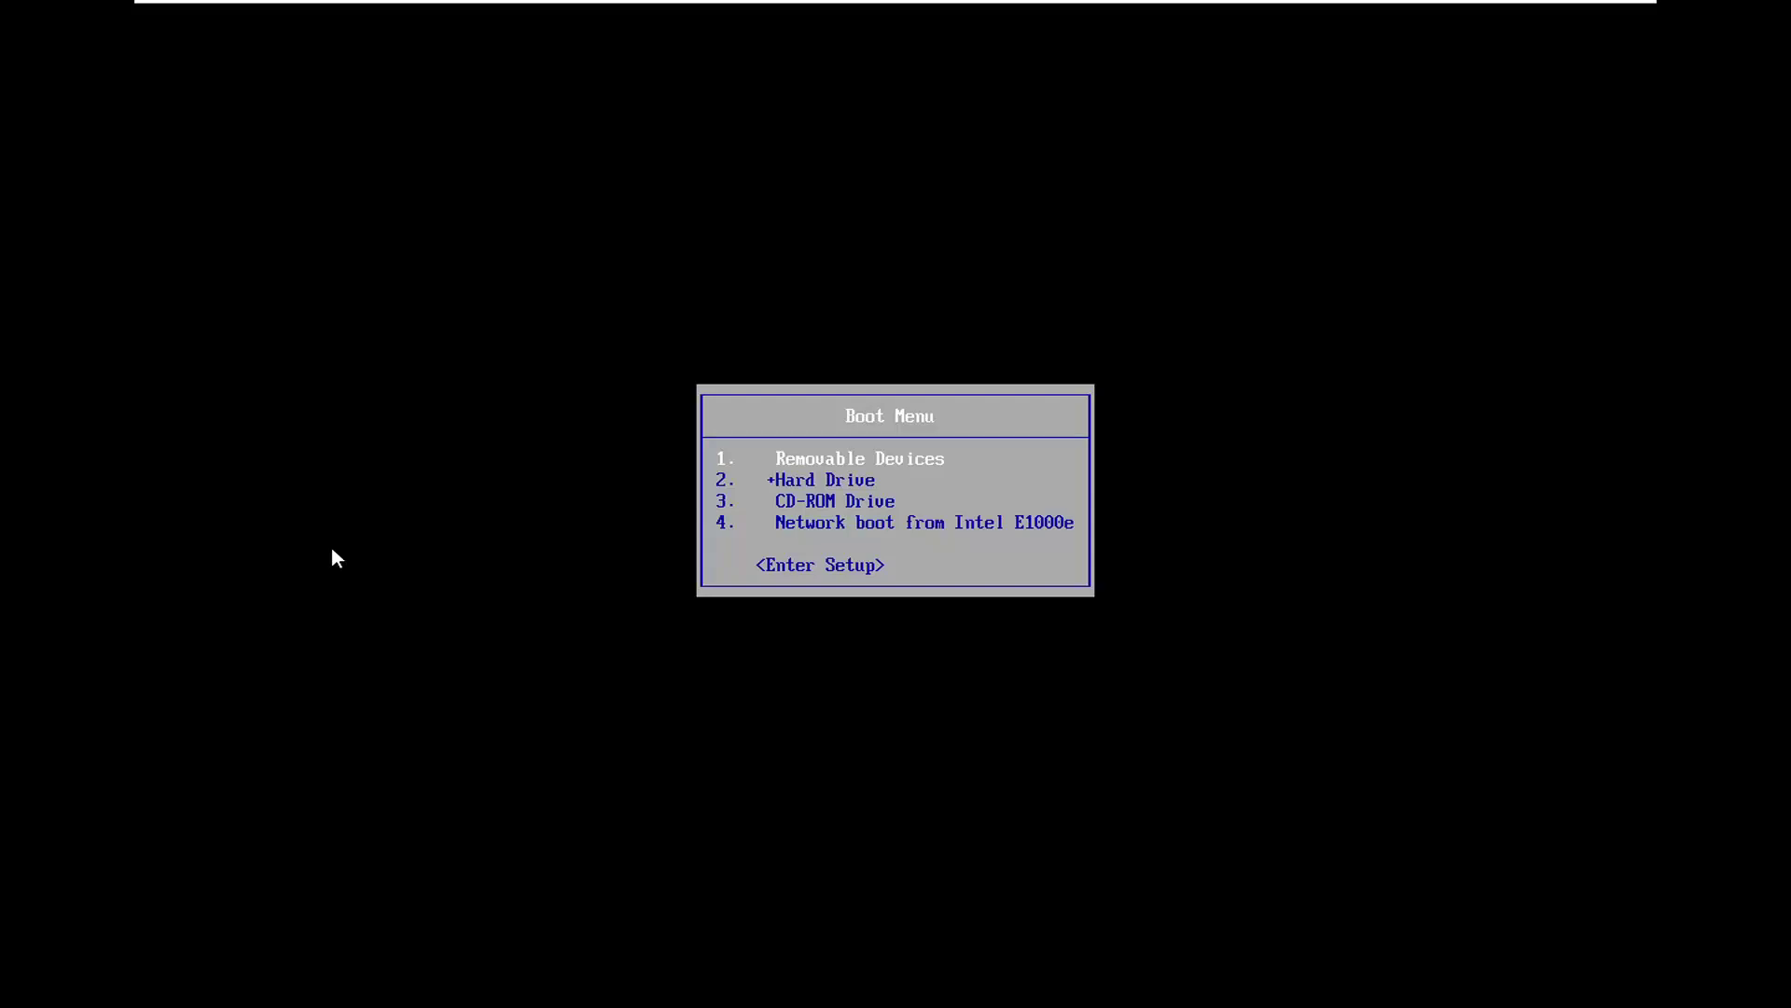
- Boot the computer from the CD-ROM drive into the Windows installation media
click(629, 347)
key(Down)
key(Down)
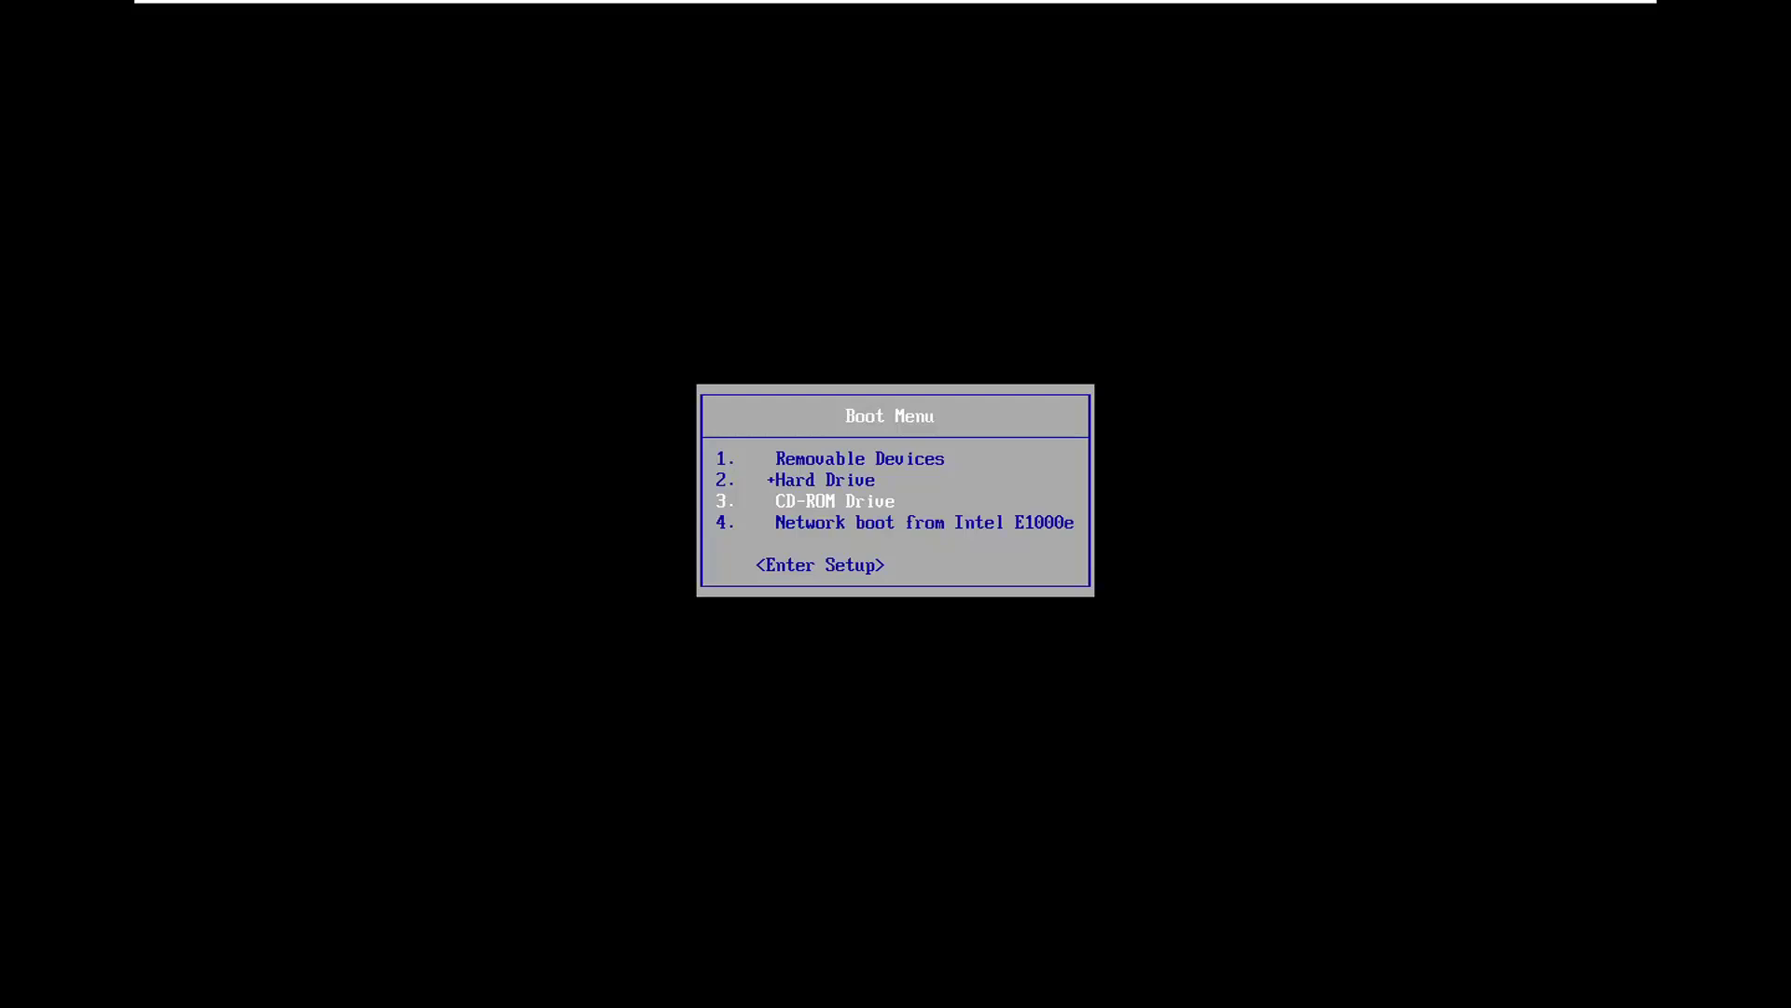
key(Return)
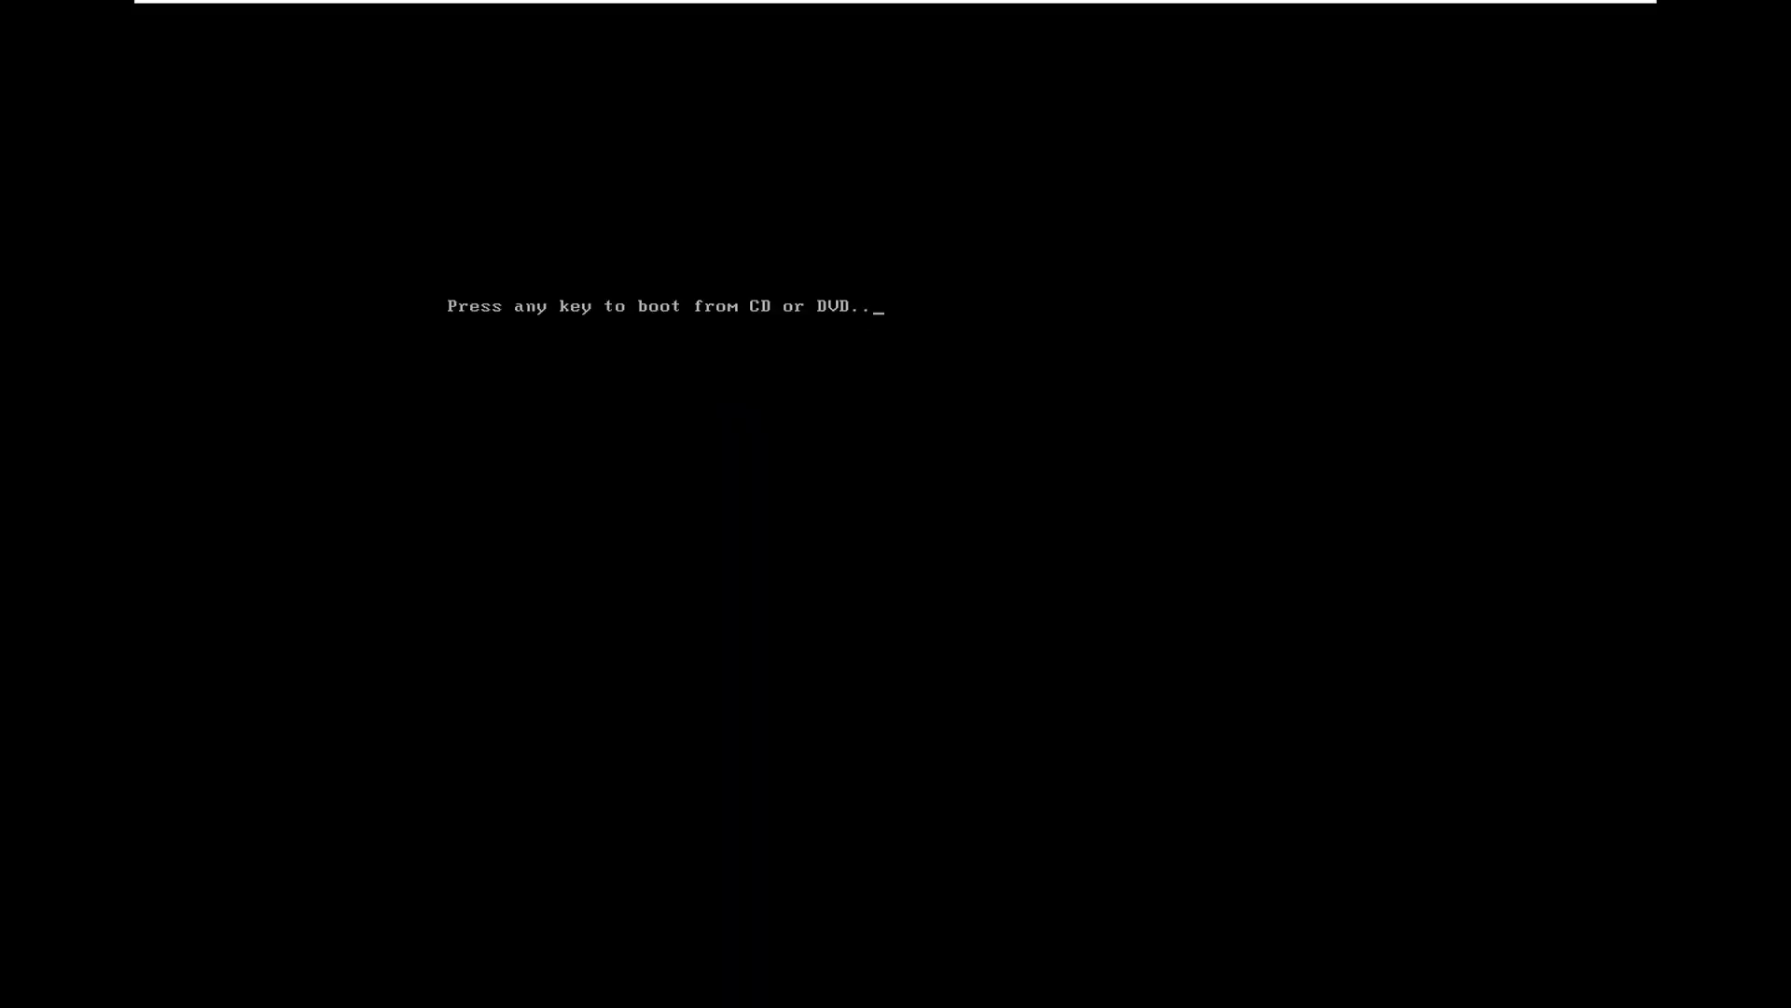
key(Return)
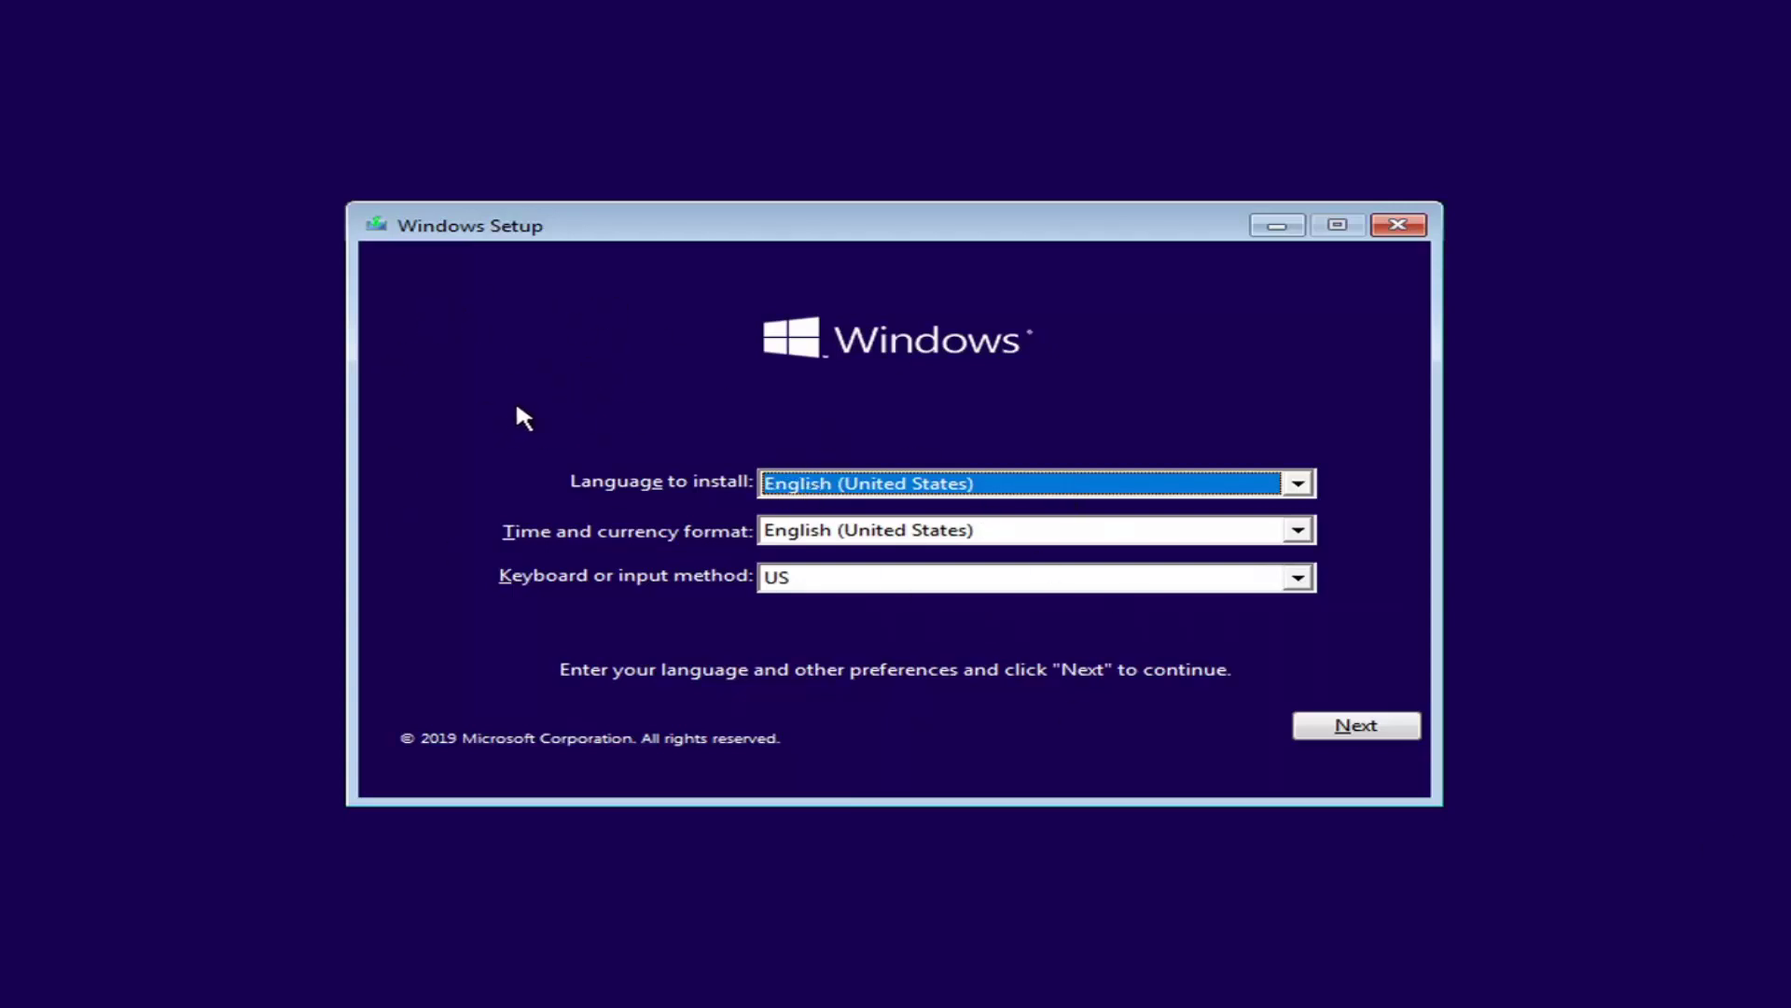
- Accept the default language settings, enter the repair environment, and start System Restore for Windows 10
click(1351, 727)
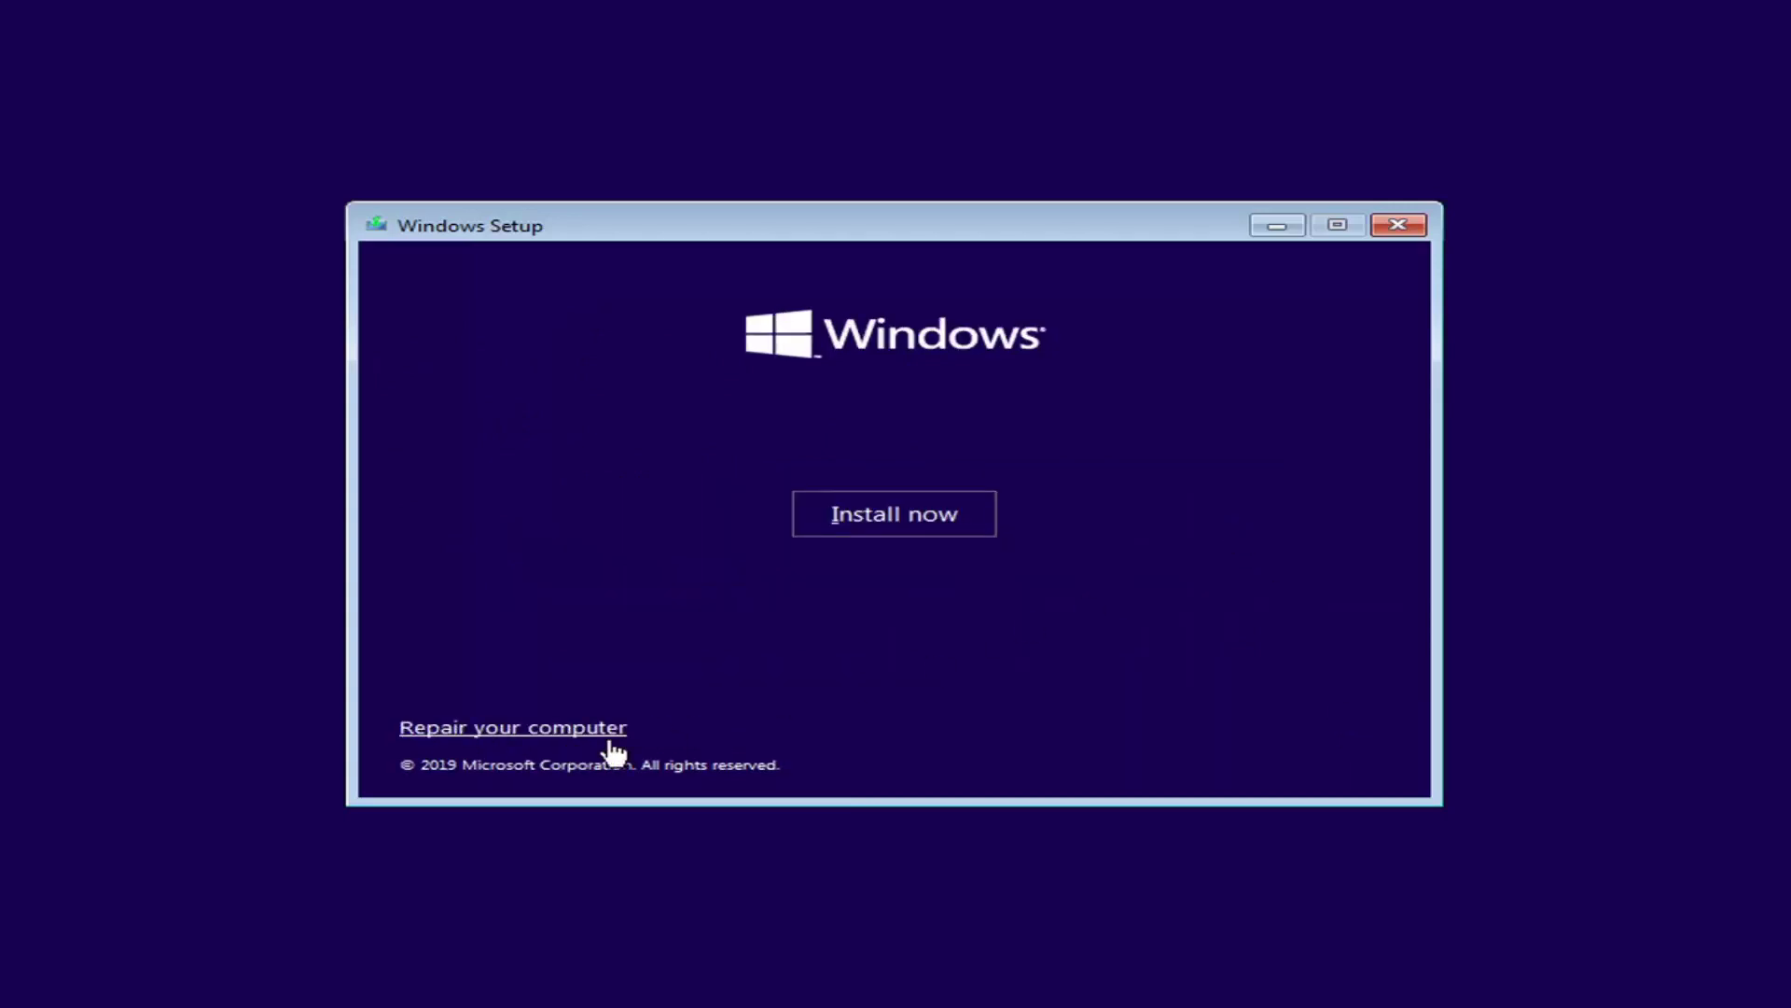
click(490, 730)
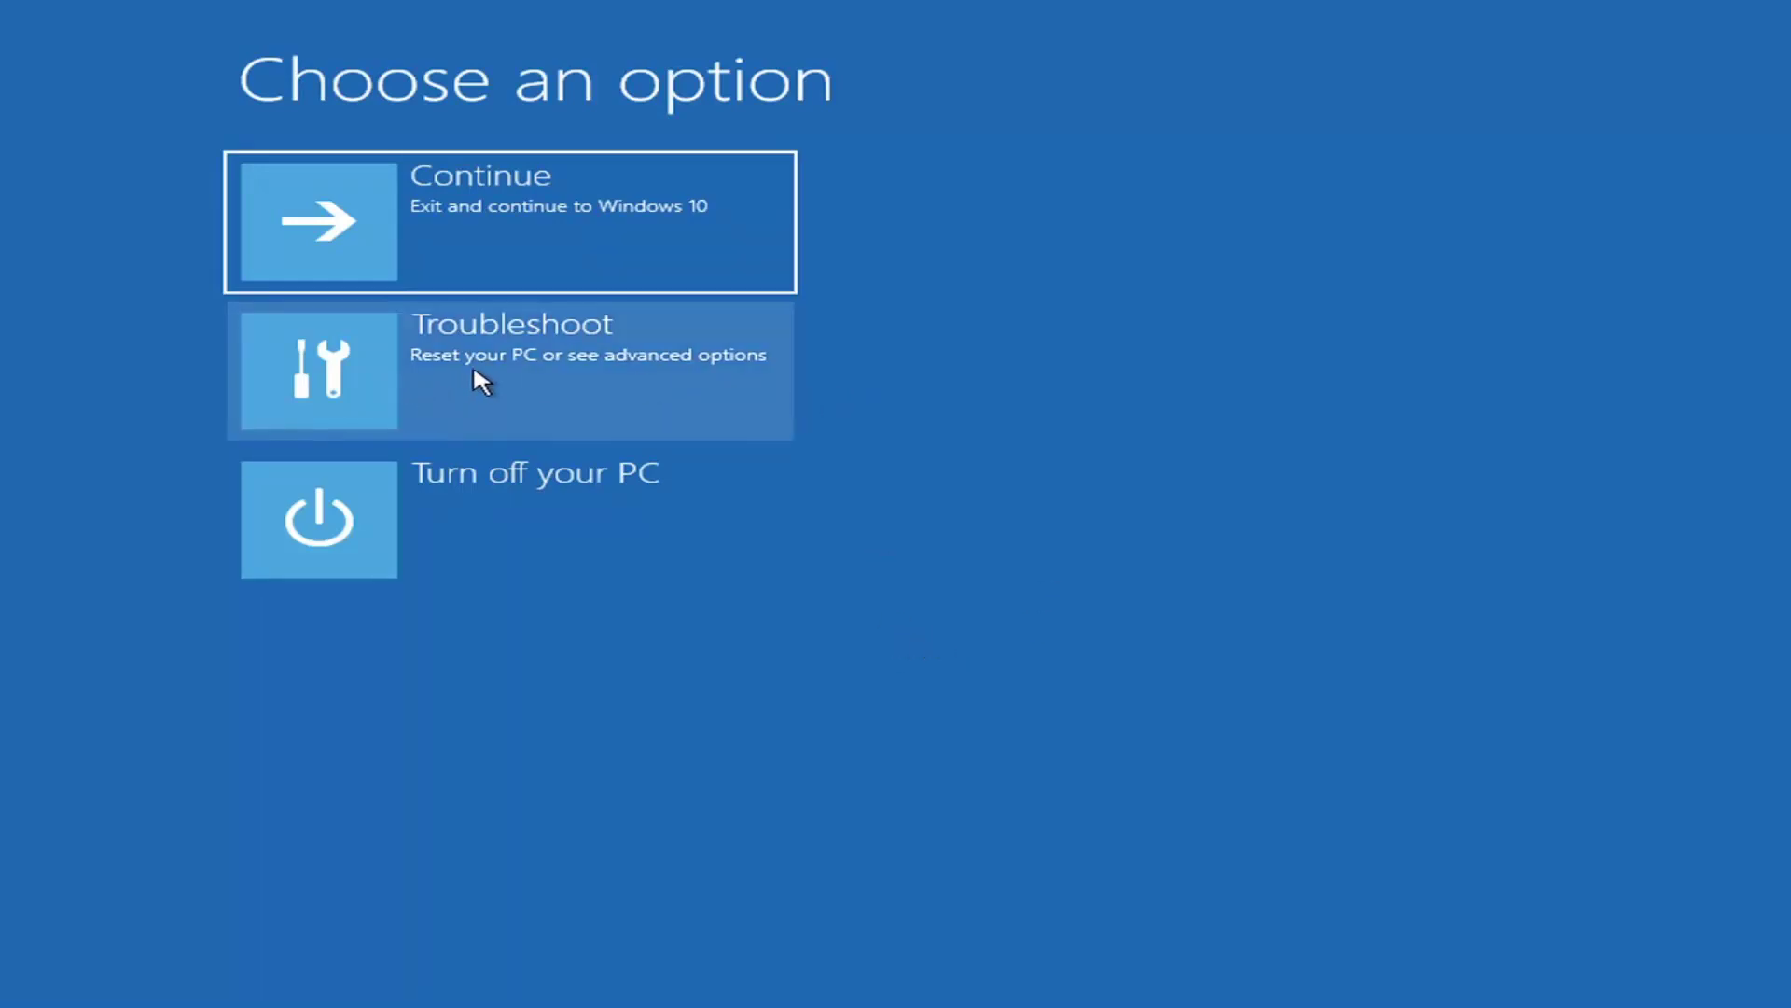
click(540, 387)
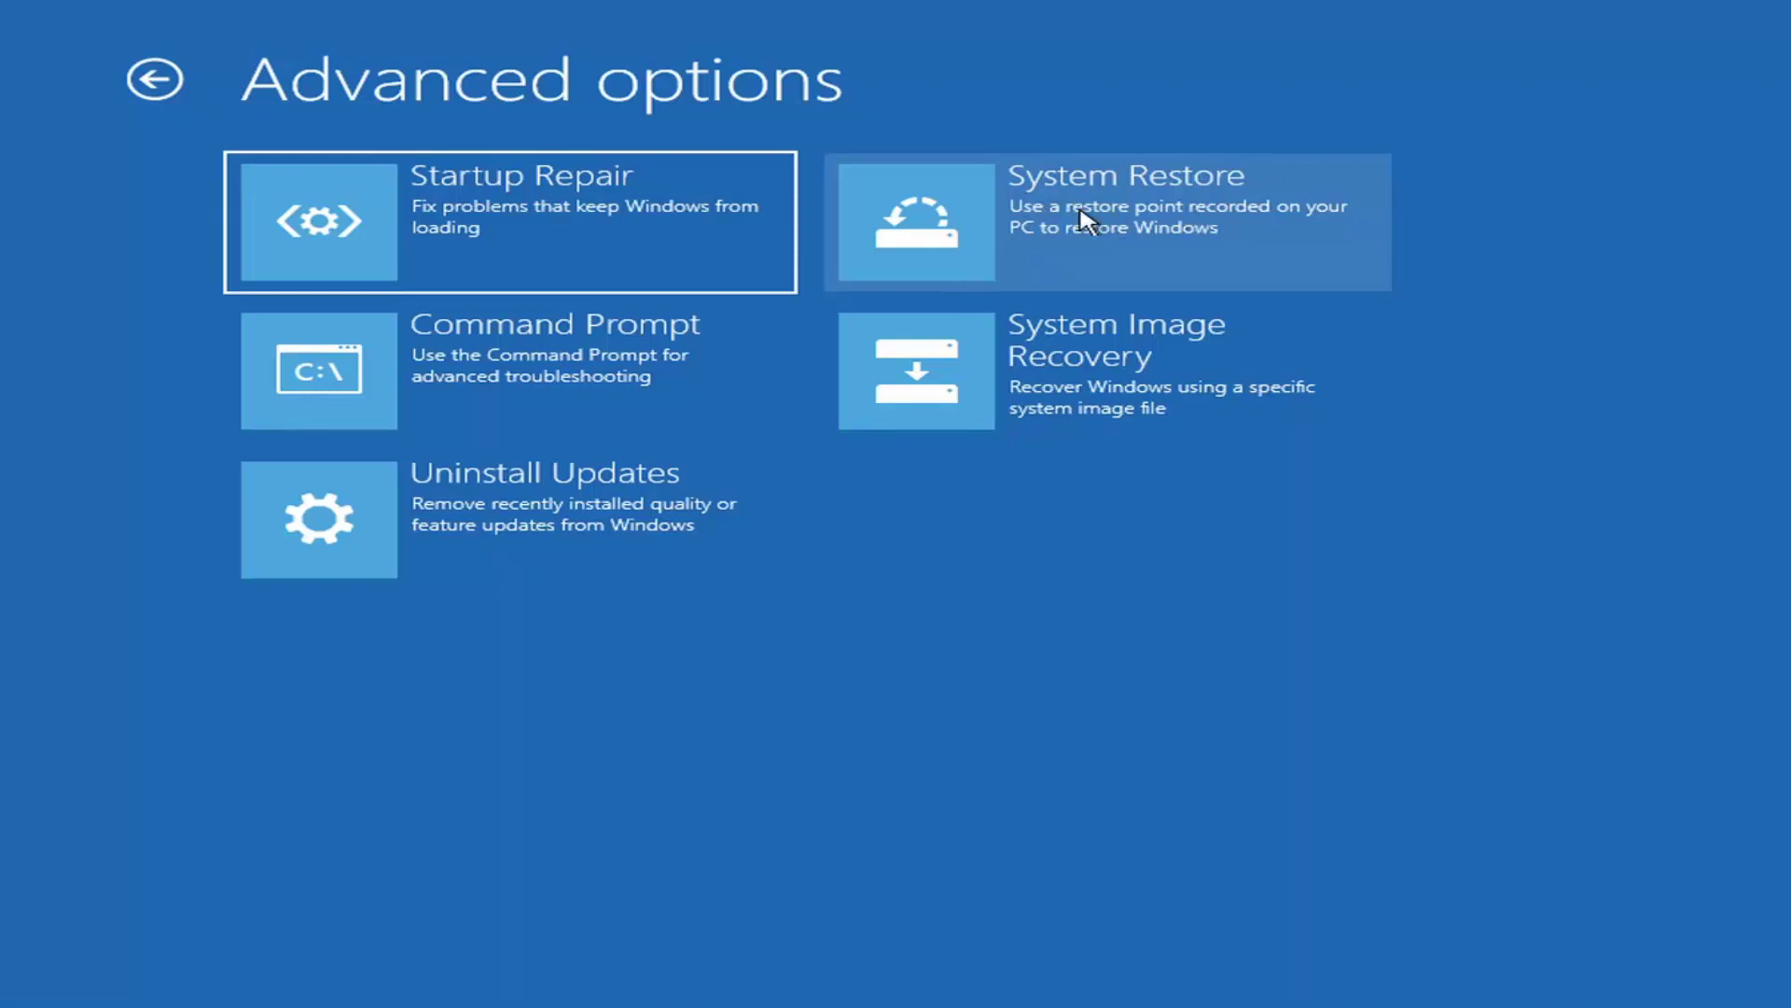
click(1037, 235)
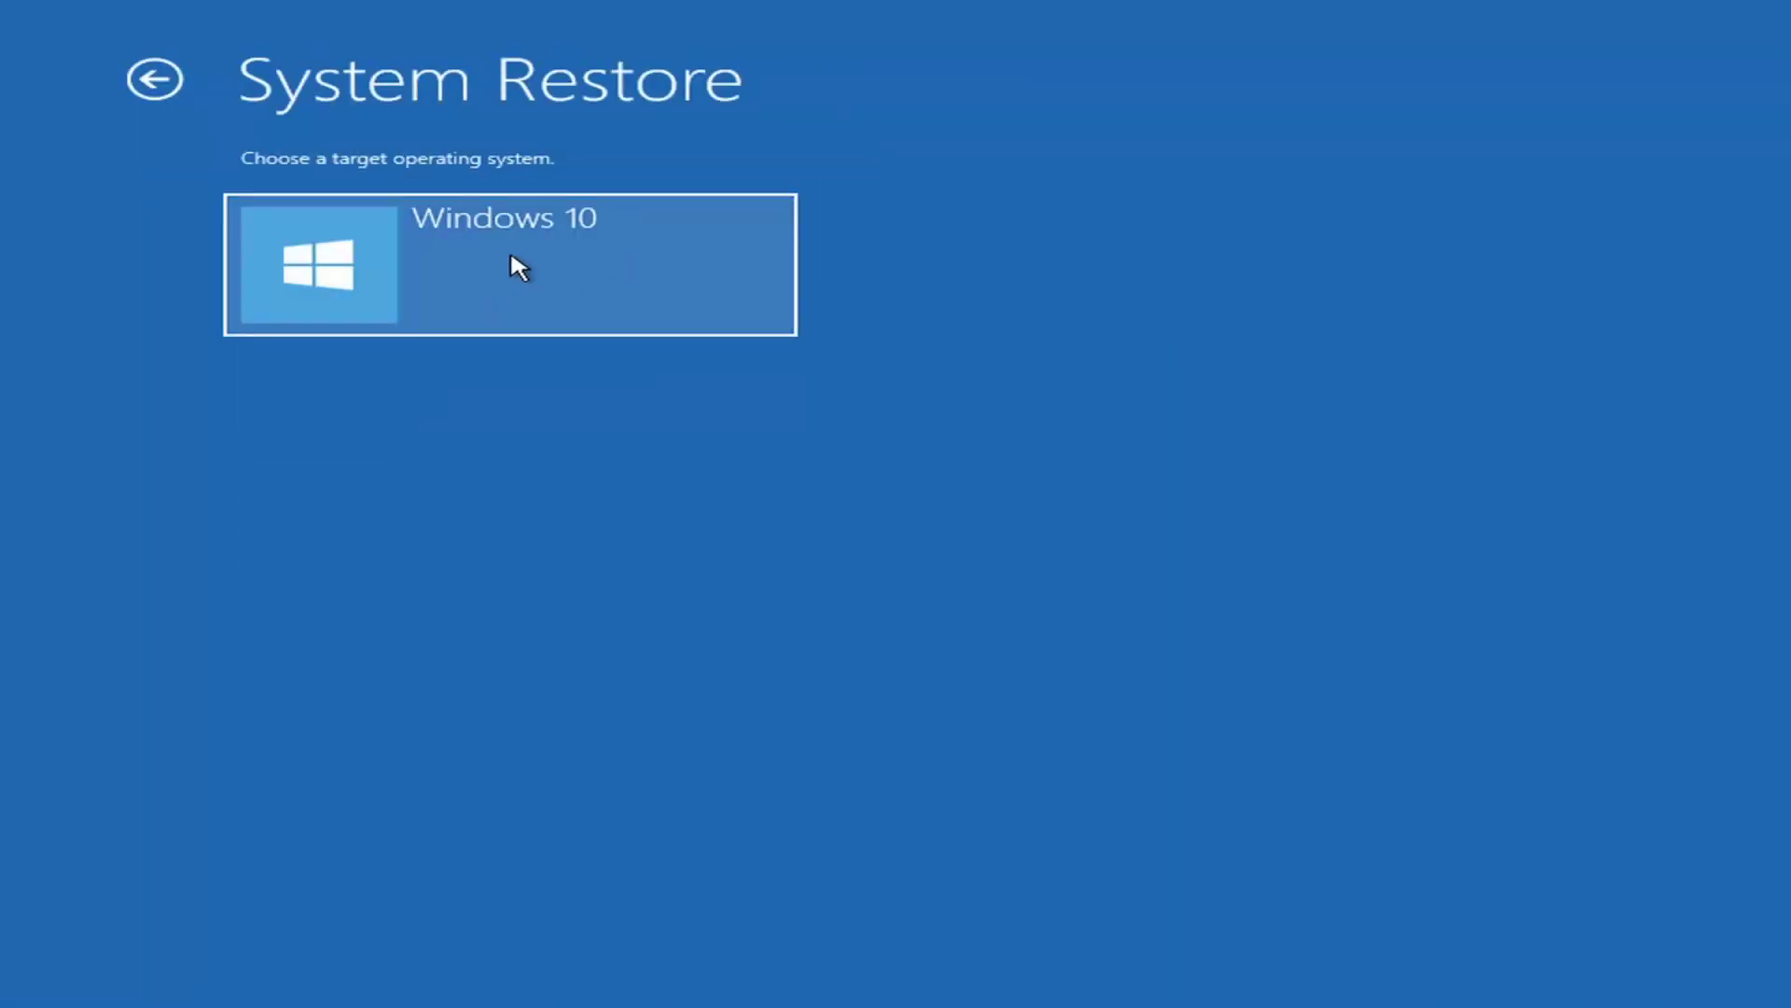
click(413, 263)
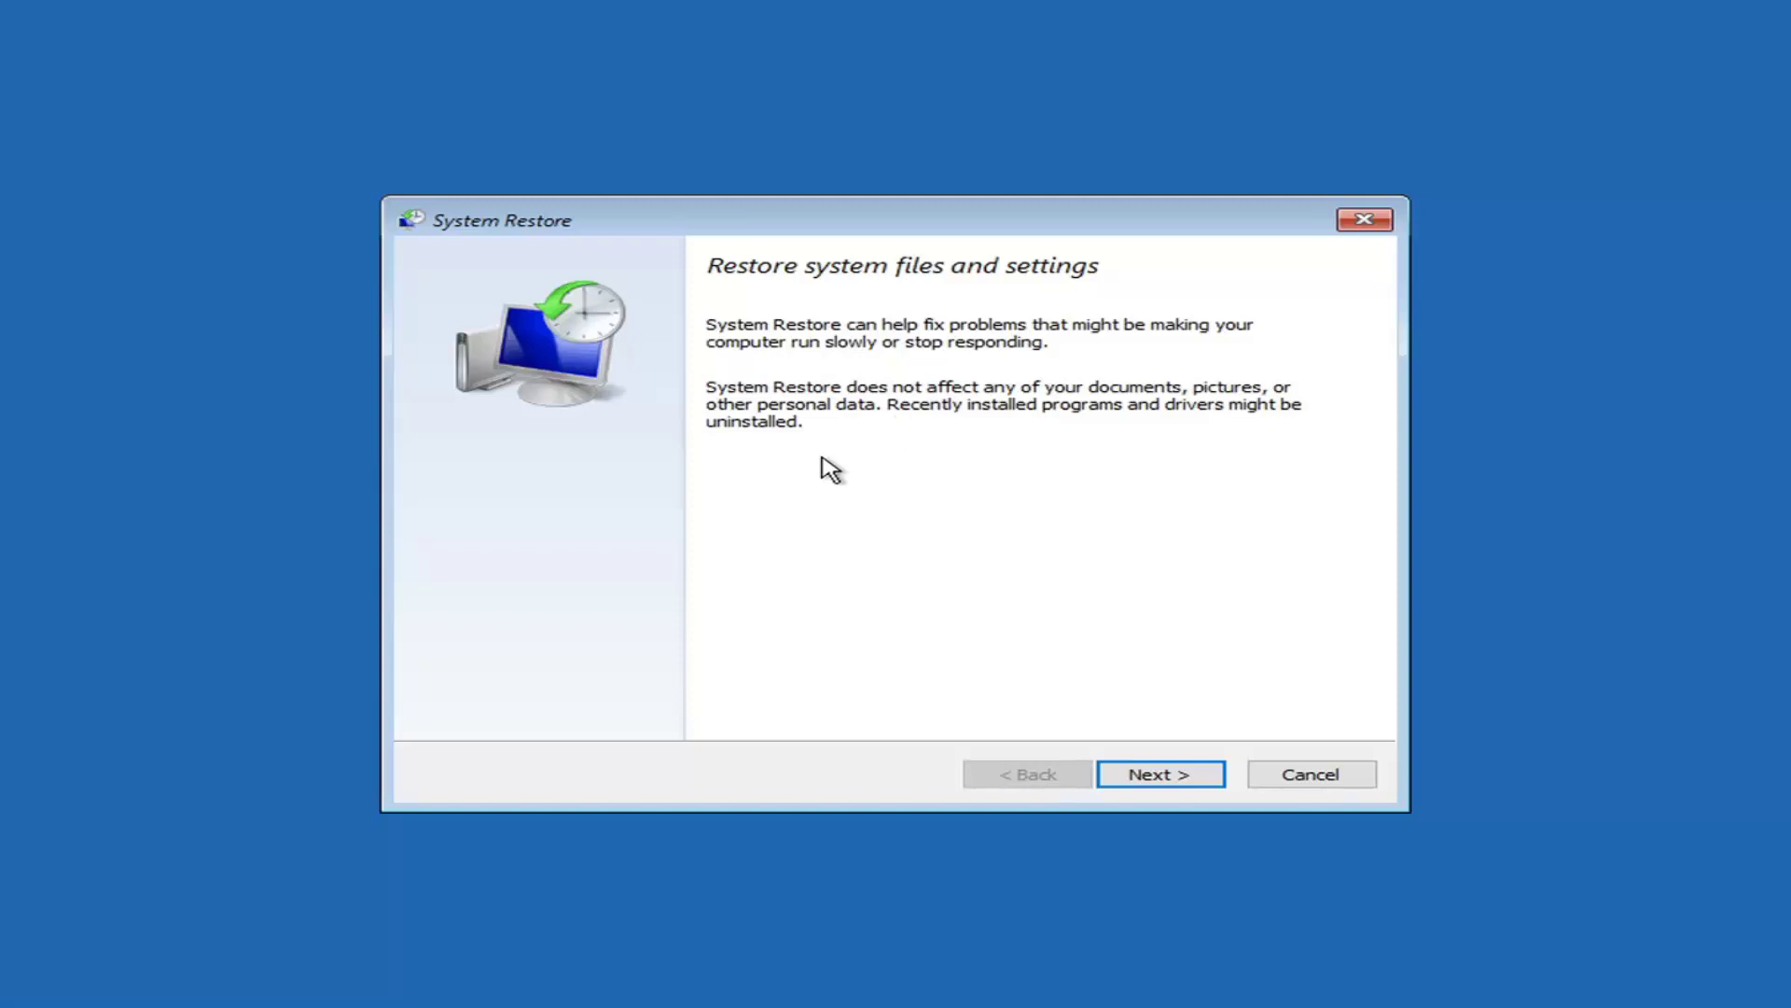
- Choose the manual "Before Updates" restore point from 12/6/2020 5:30:10 AM and continue to the confirmation page
click(1154, 779)
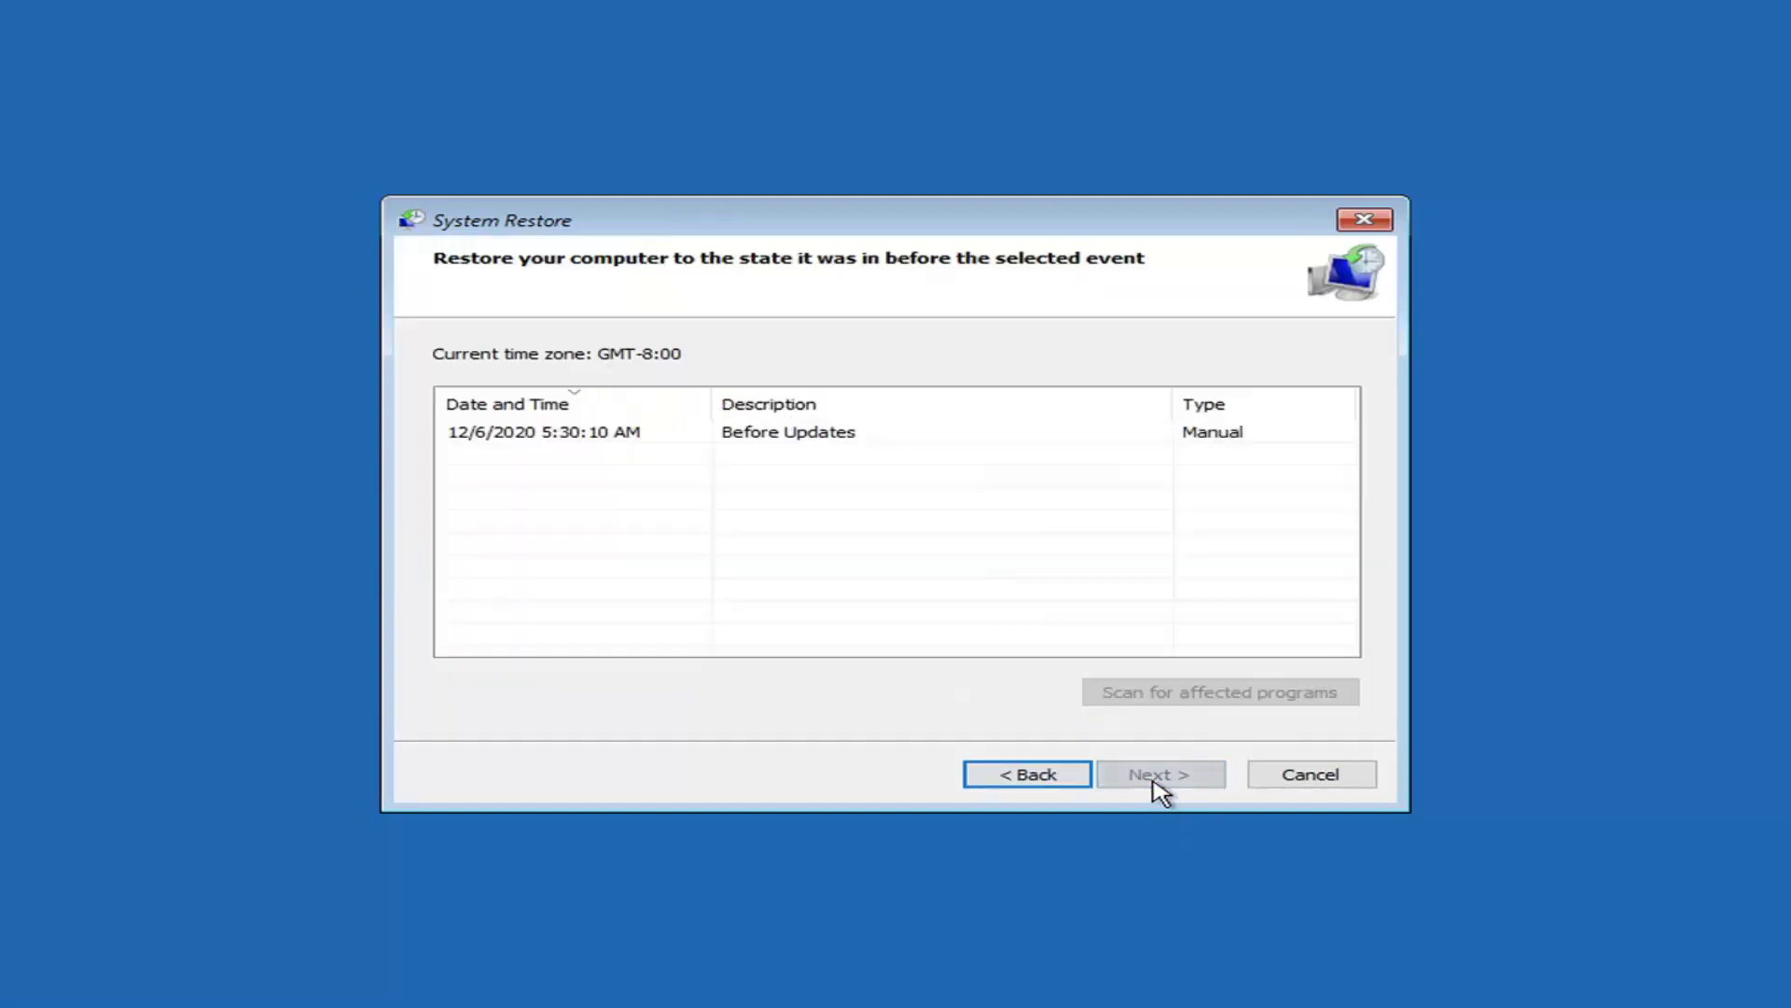
click(530, 432)
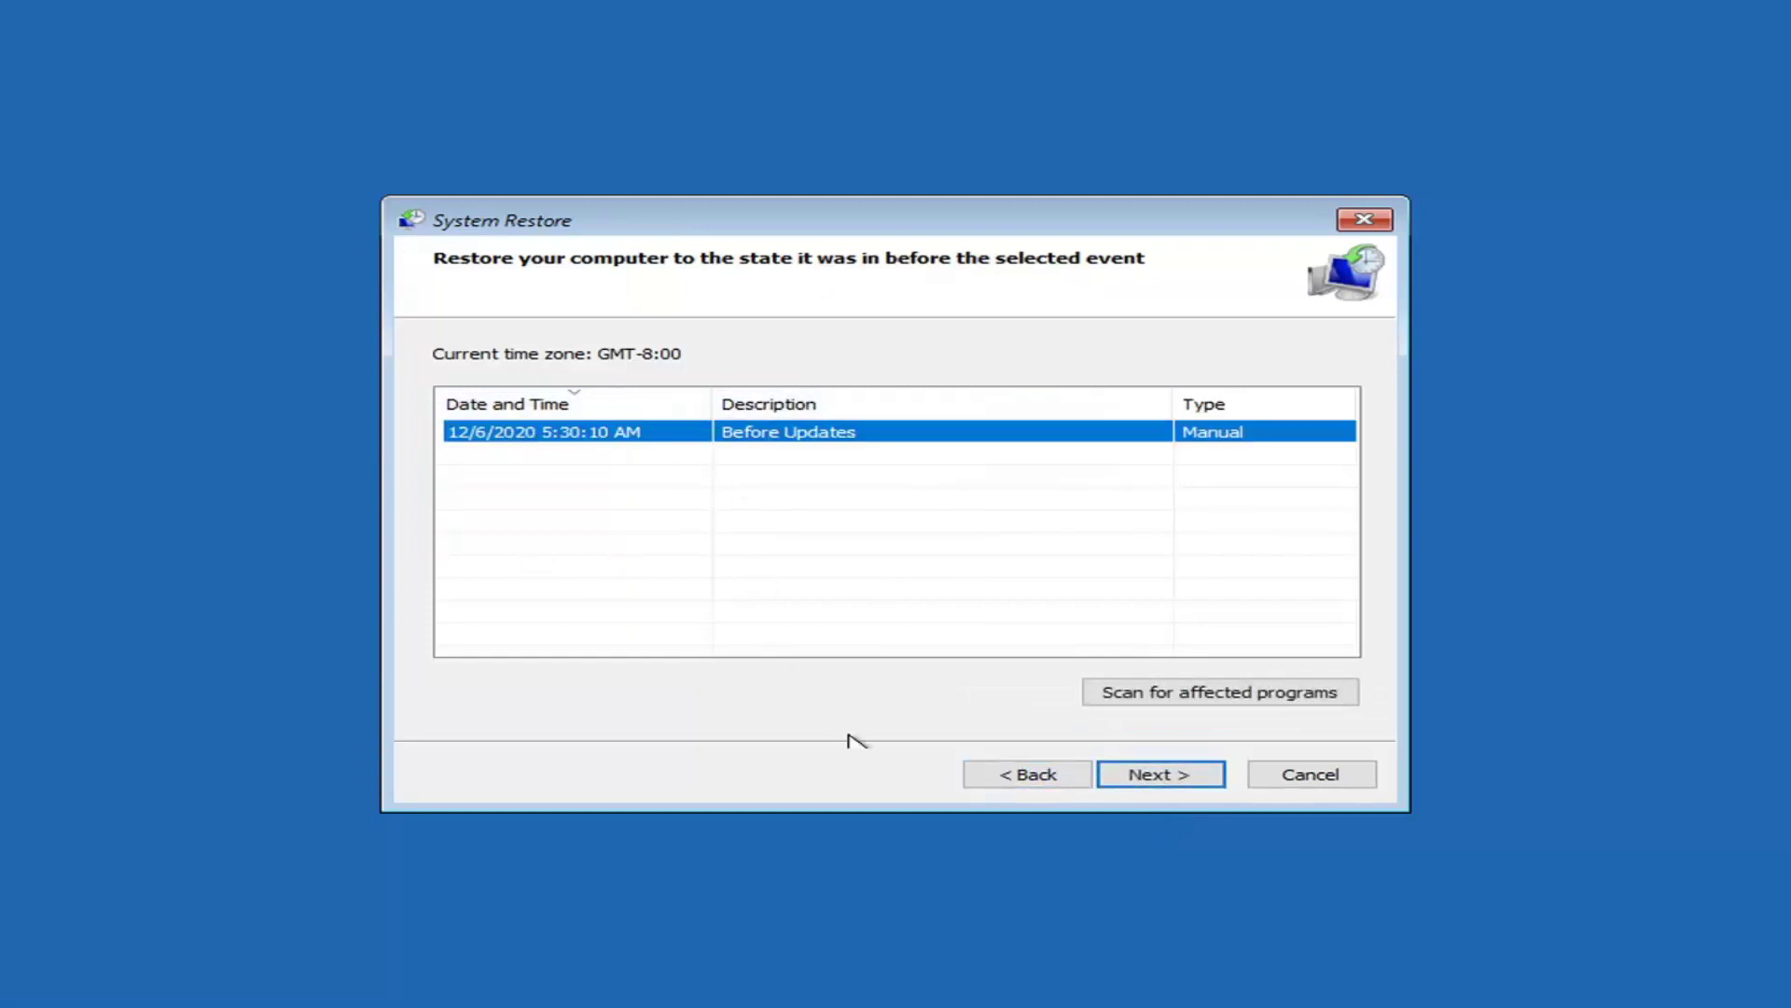
click(1148, 777)
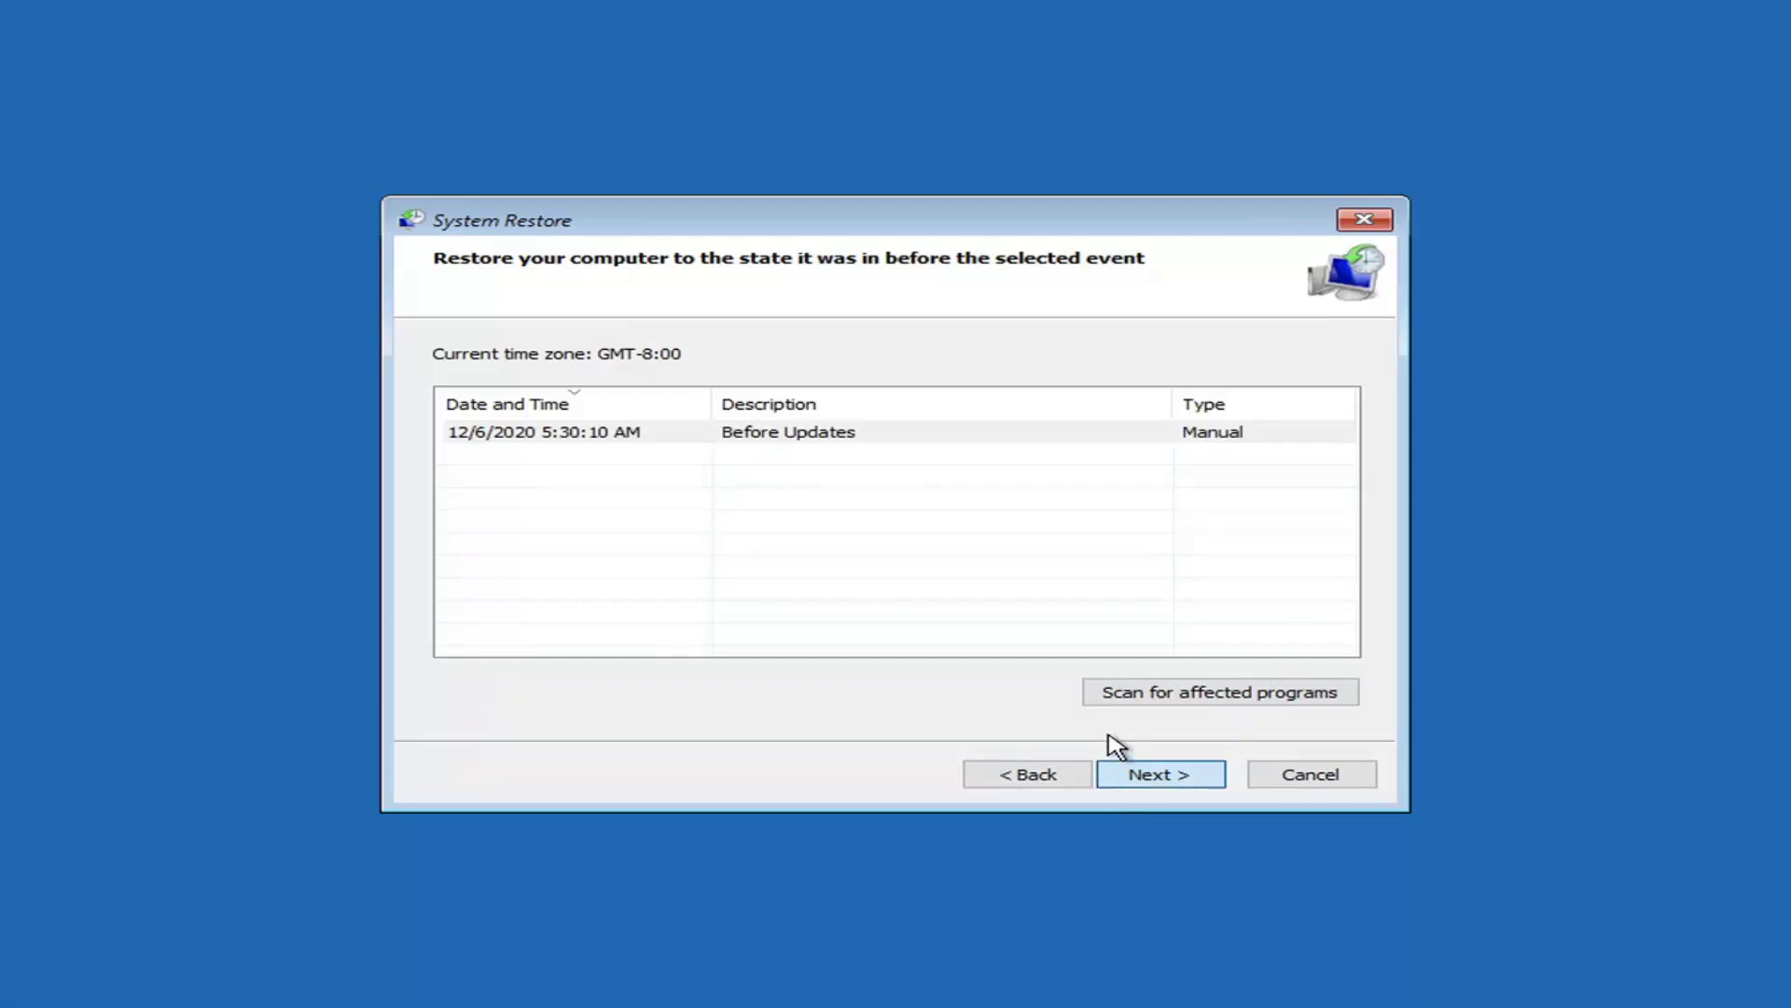
key(Return)
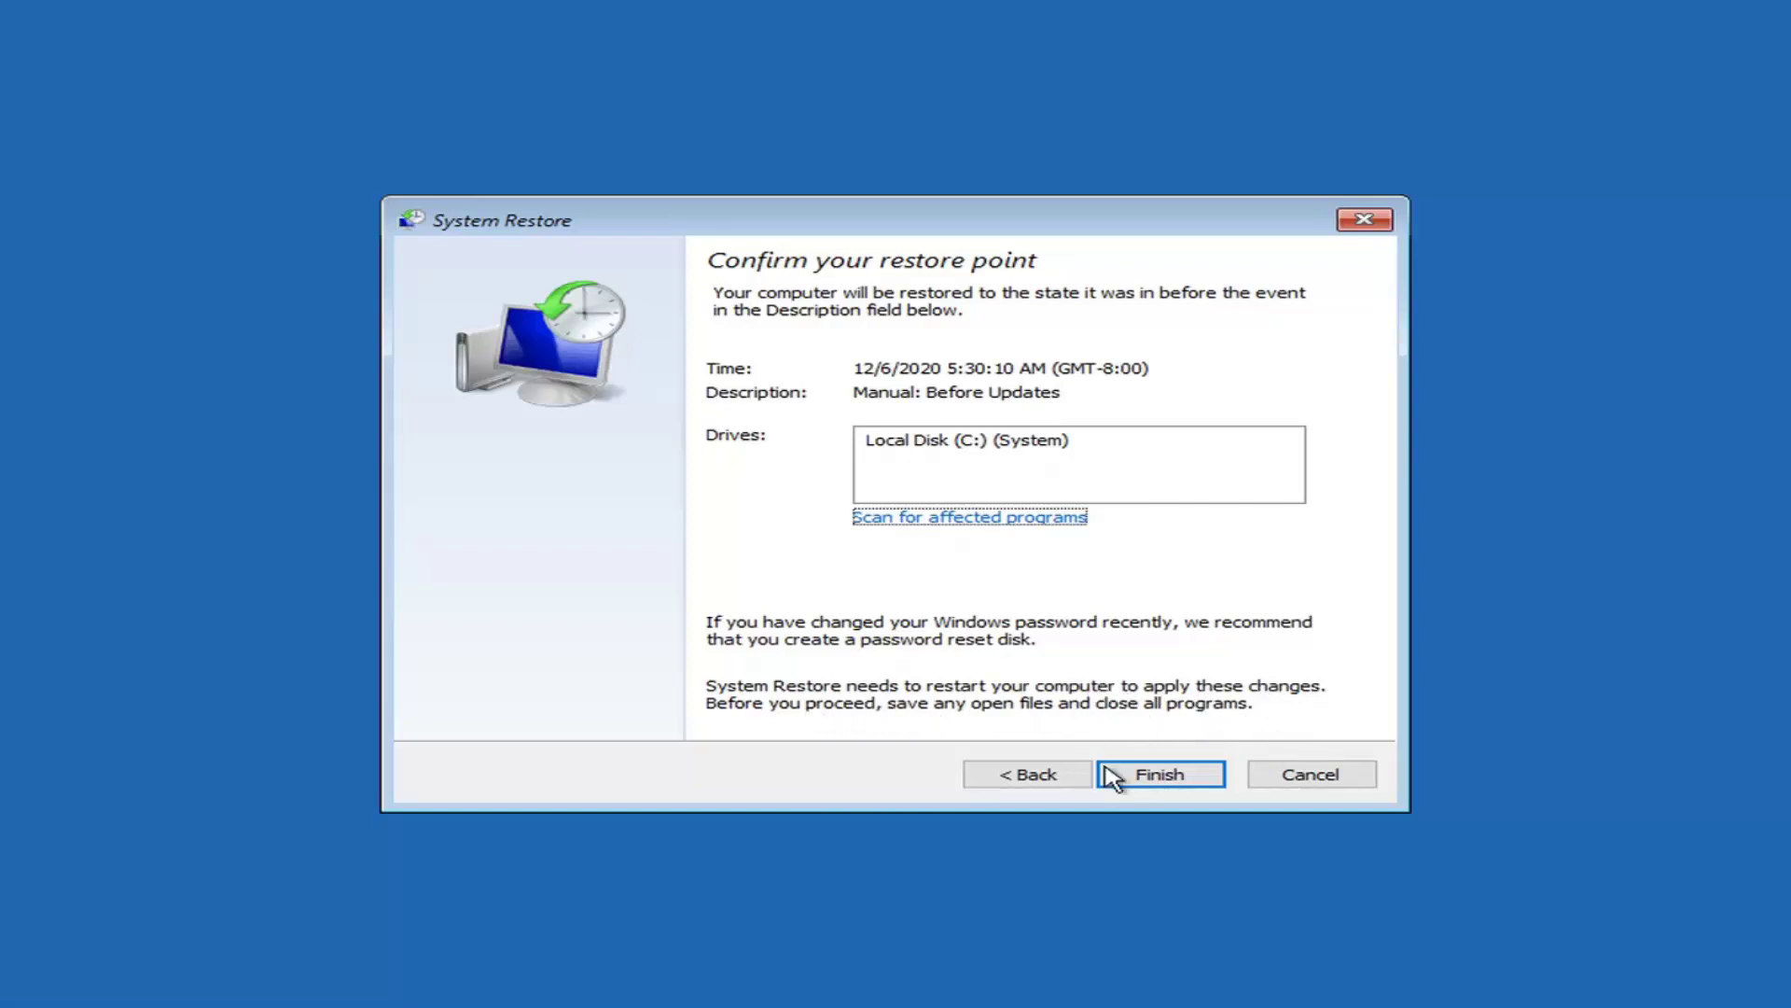
- Confirm and run the system restore, and restart the computer once it completes
click(1153, 780)
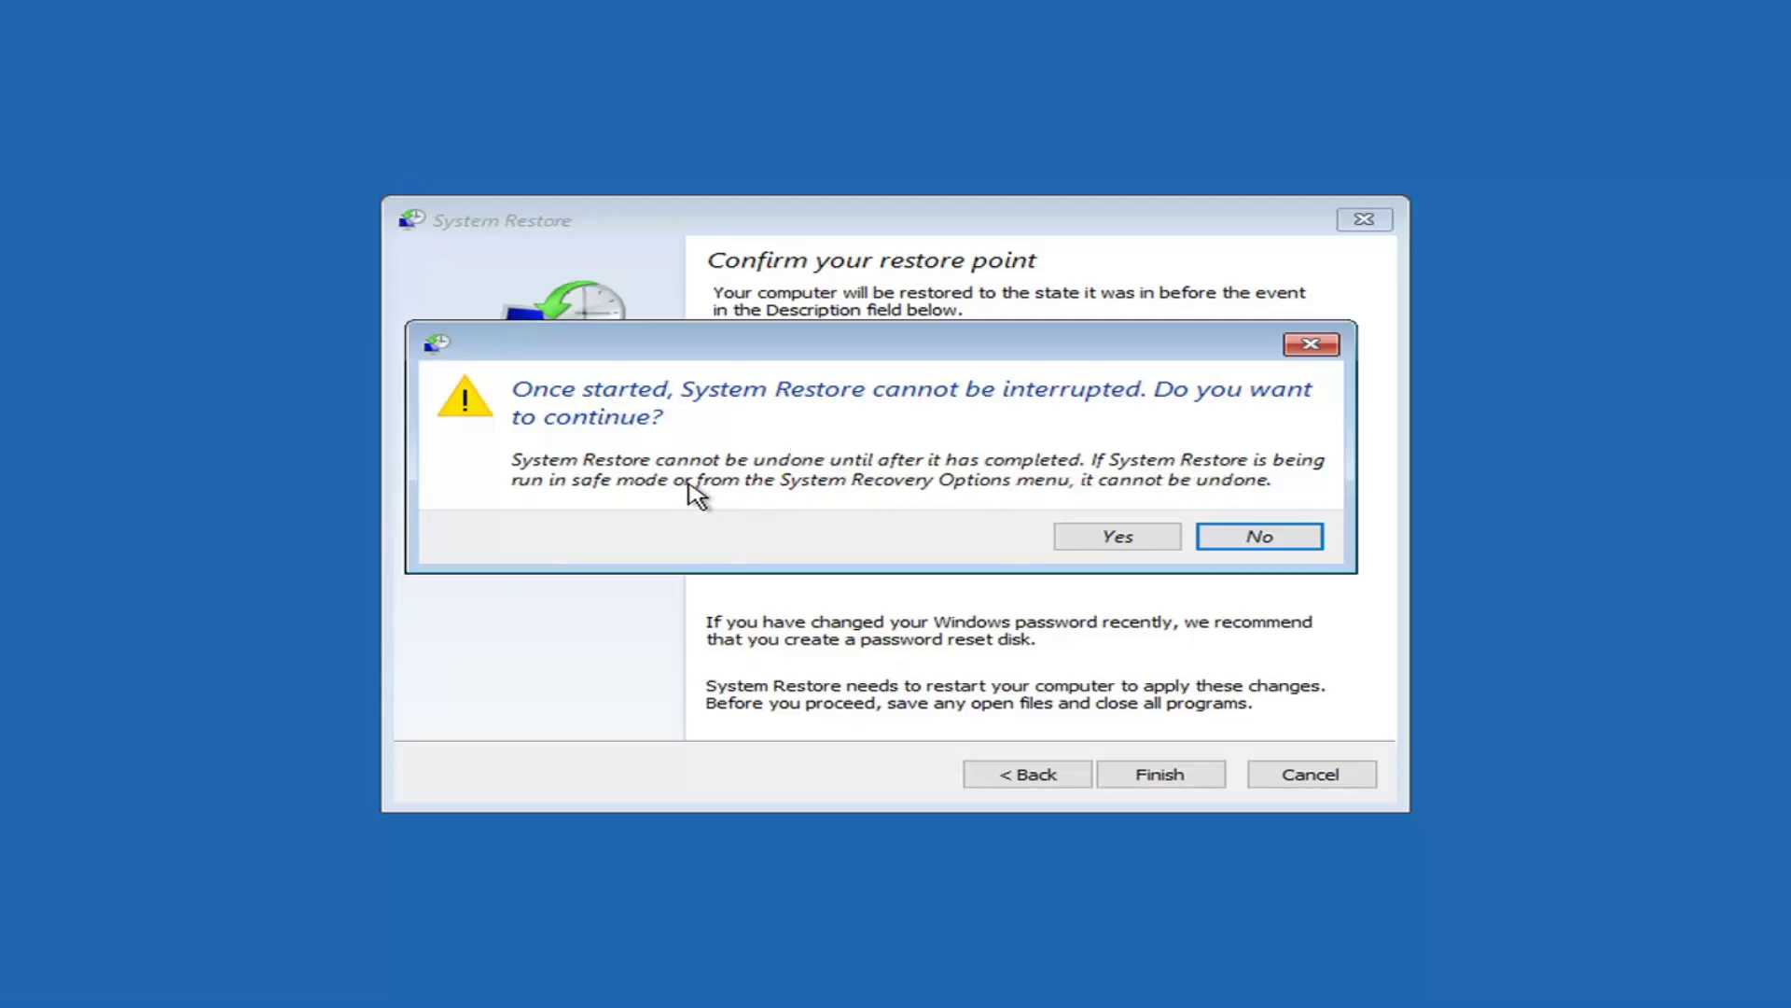
click(1119, 539)
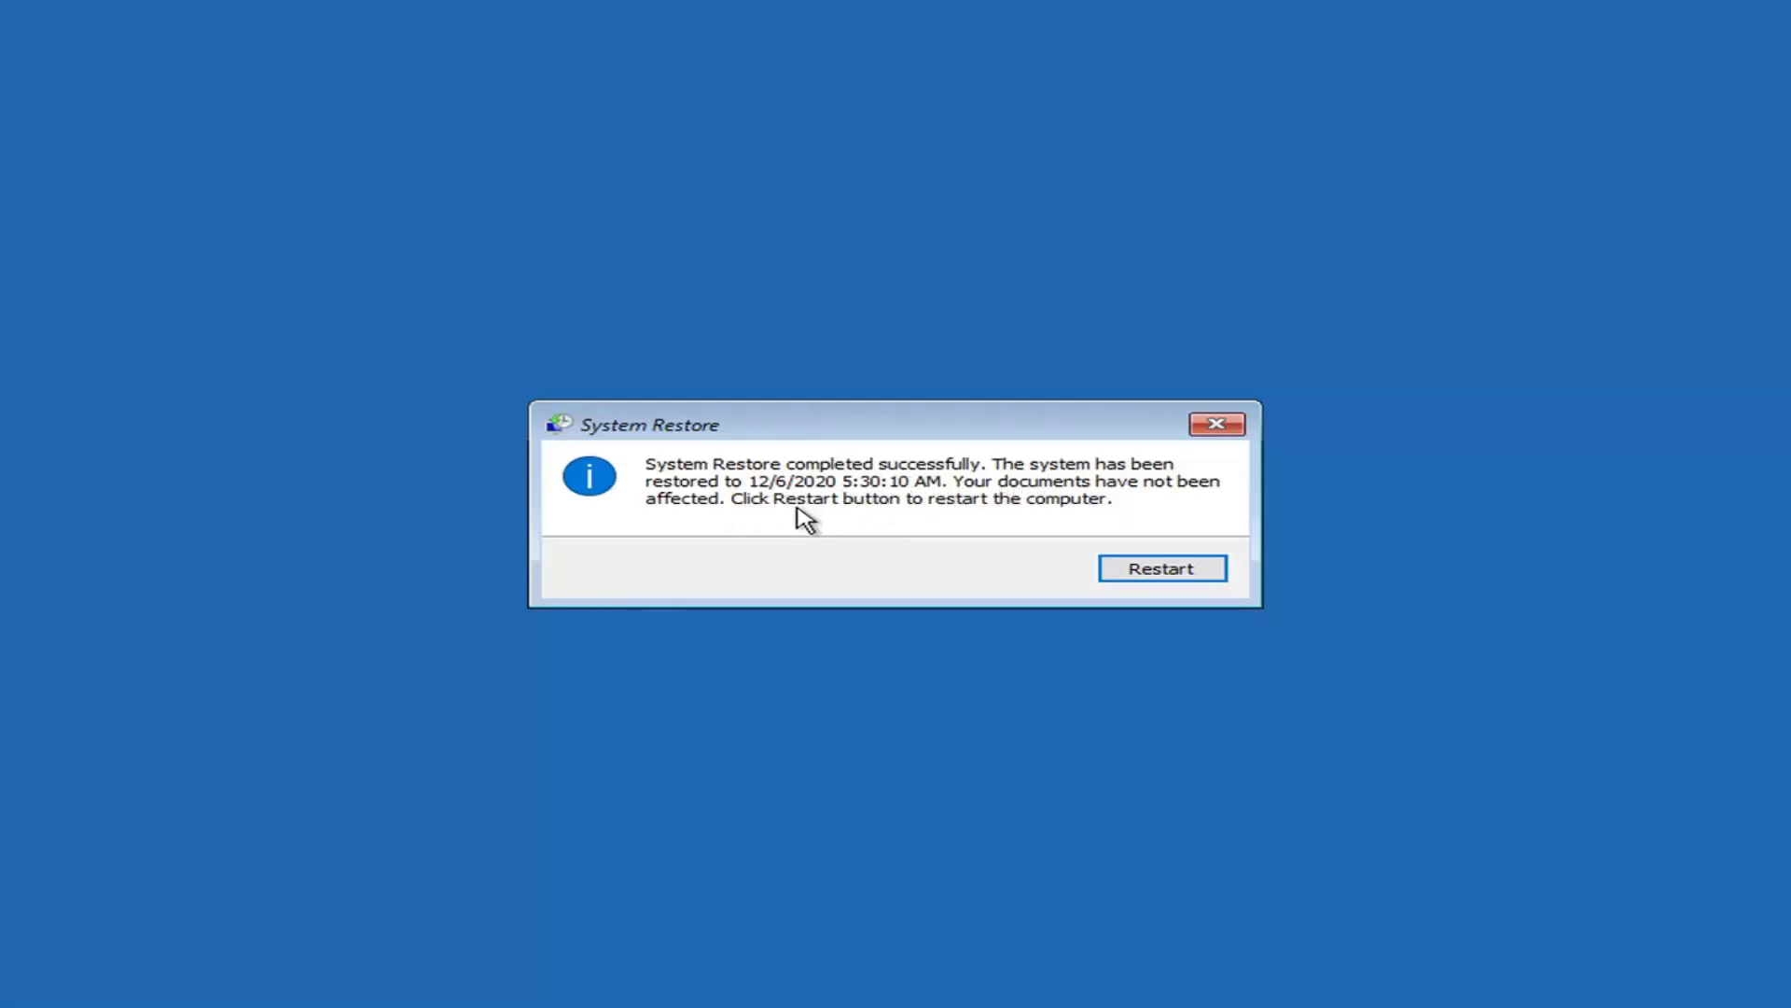
click(1157, 577)
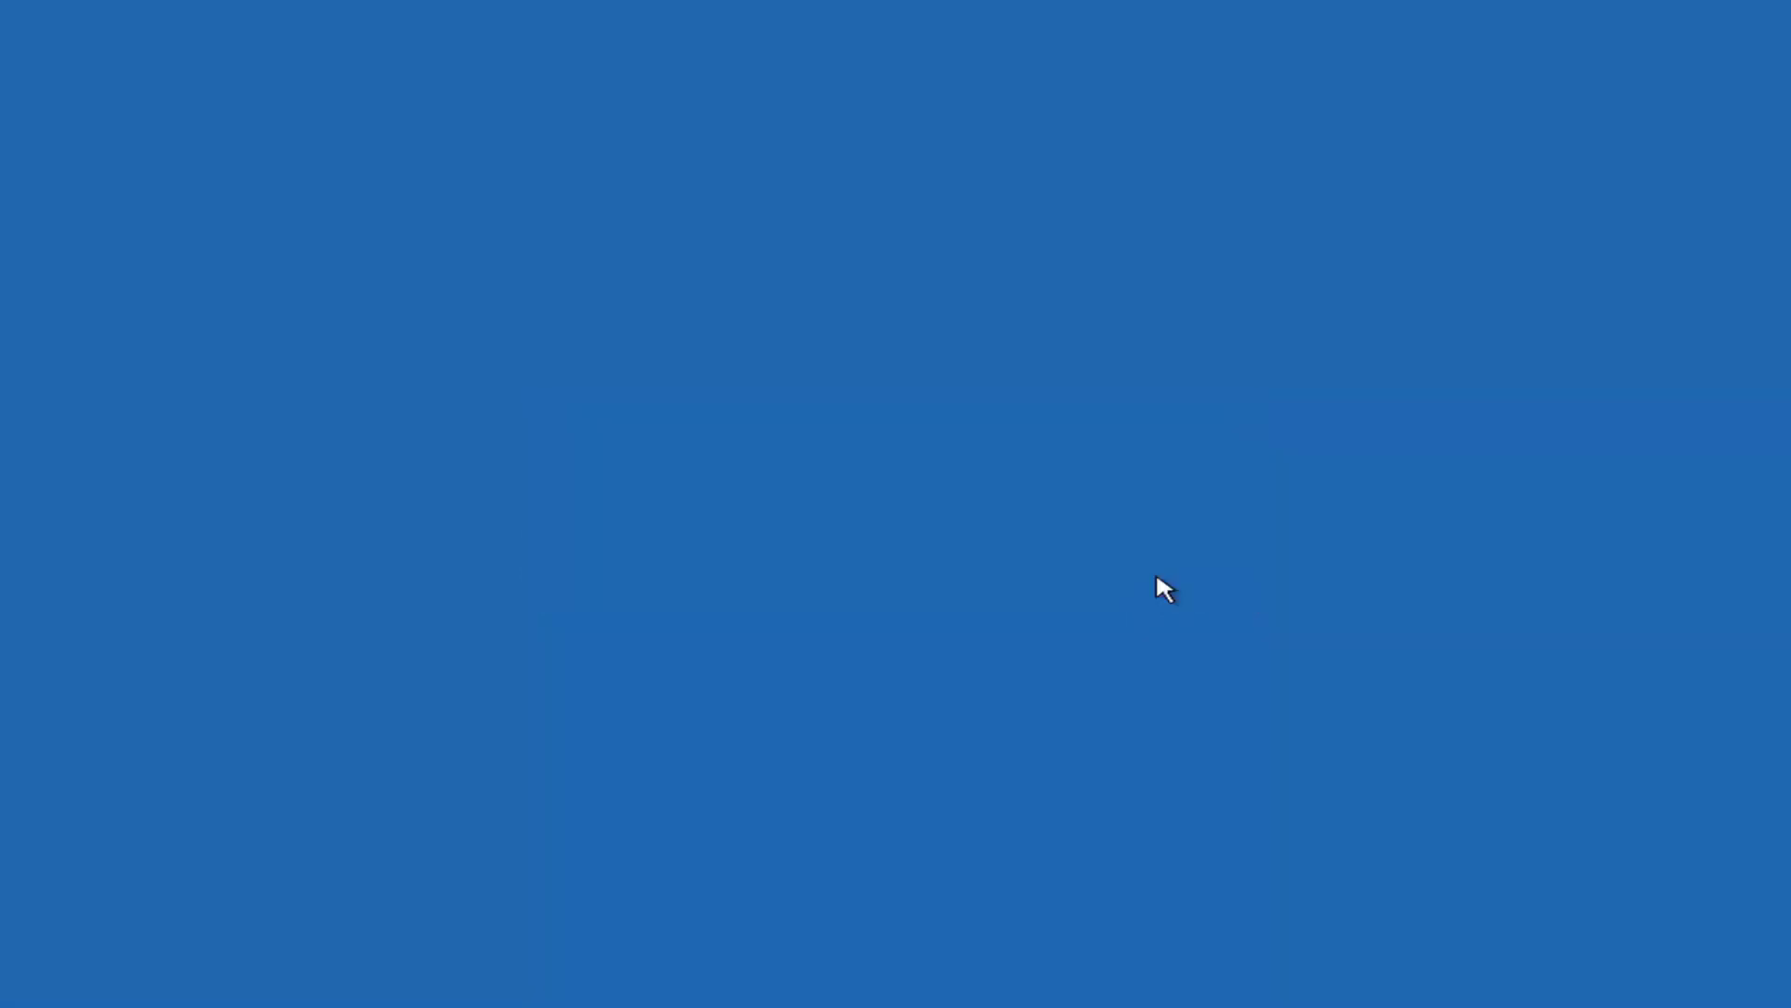
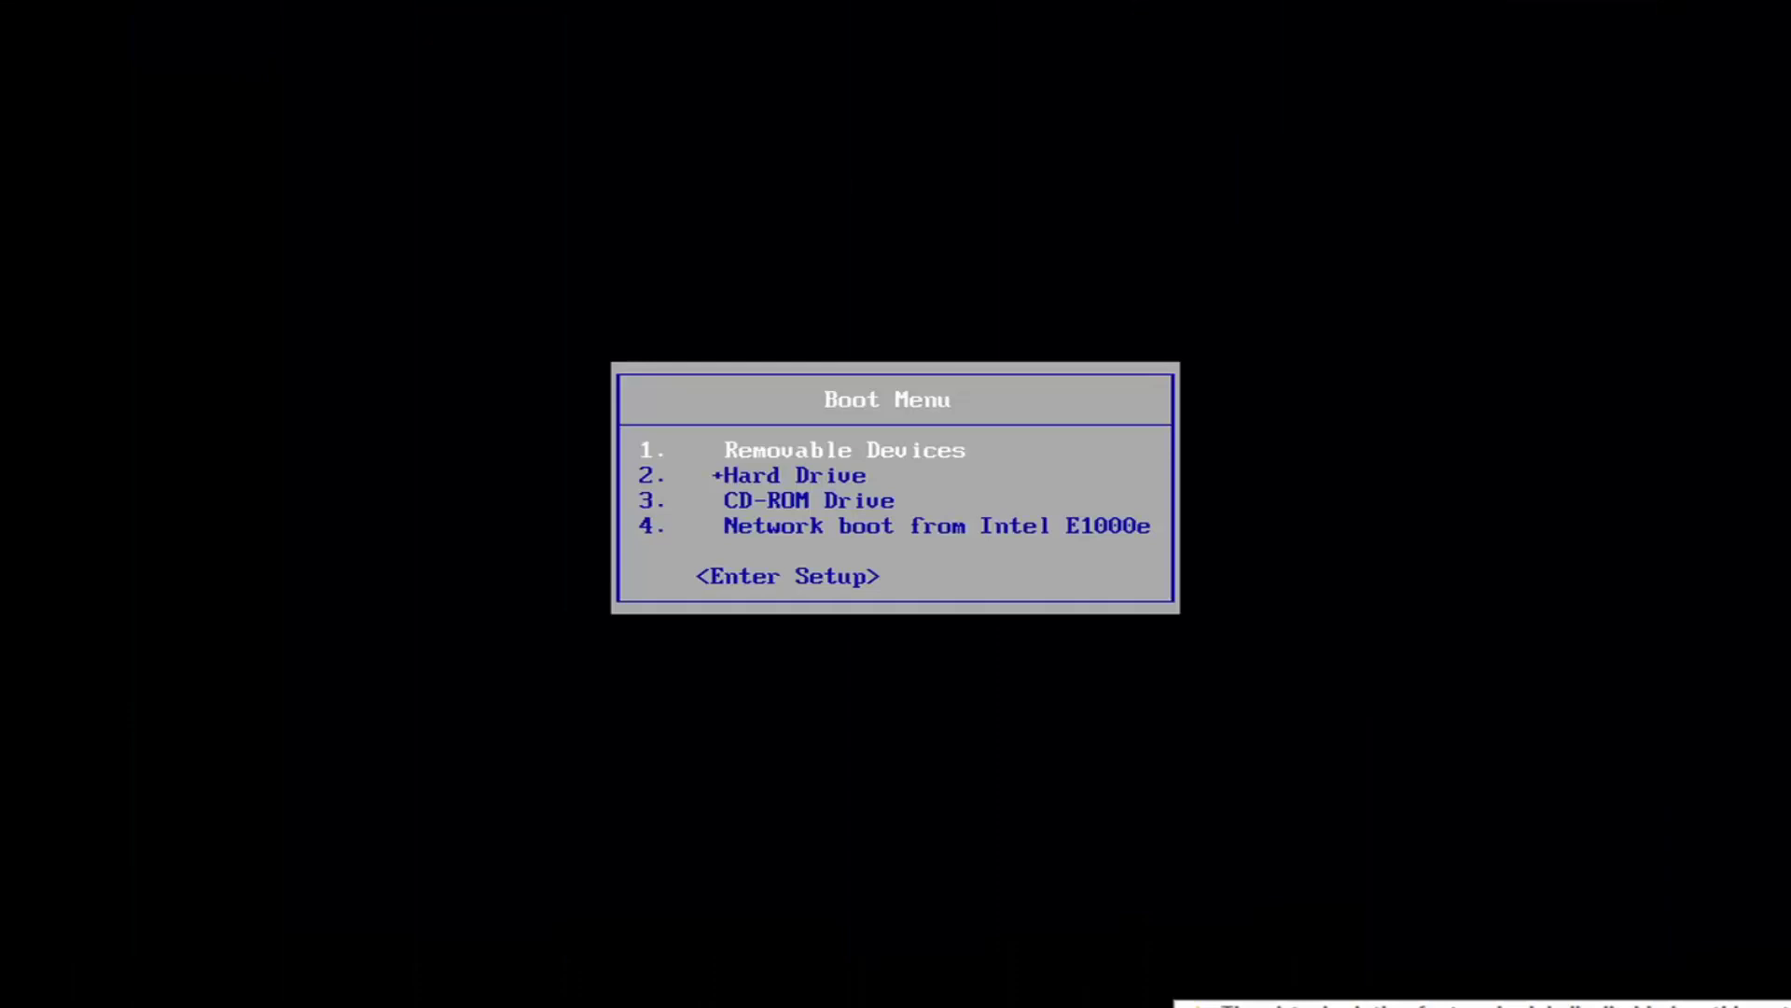
- Boot from the CD-ROM drive again to reload Windows Setup
key(Down)
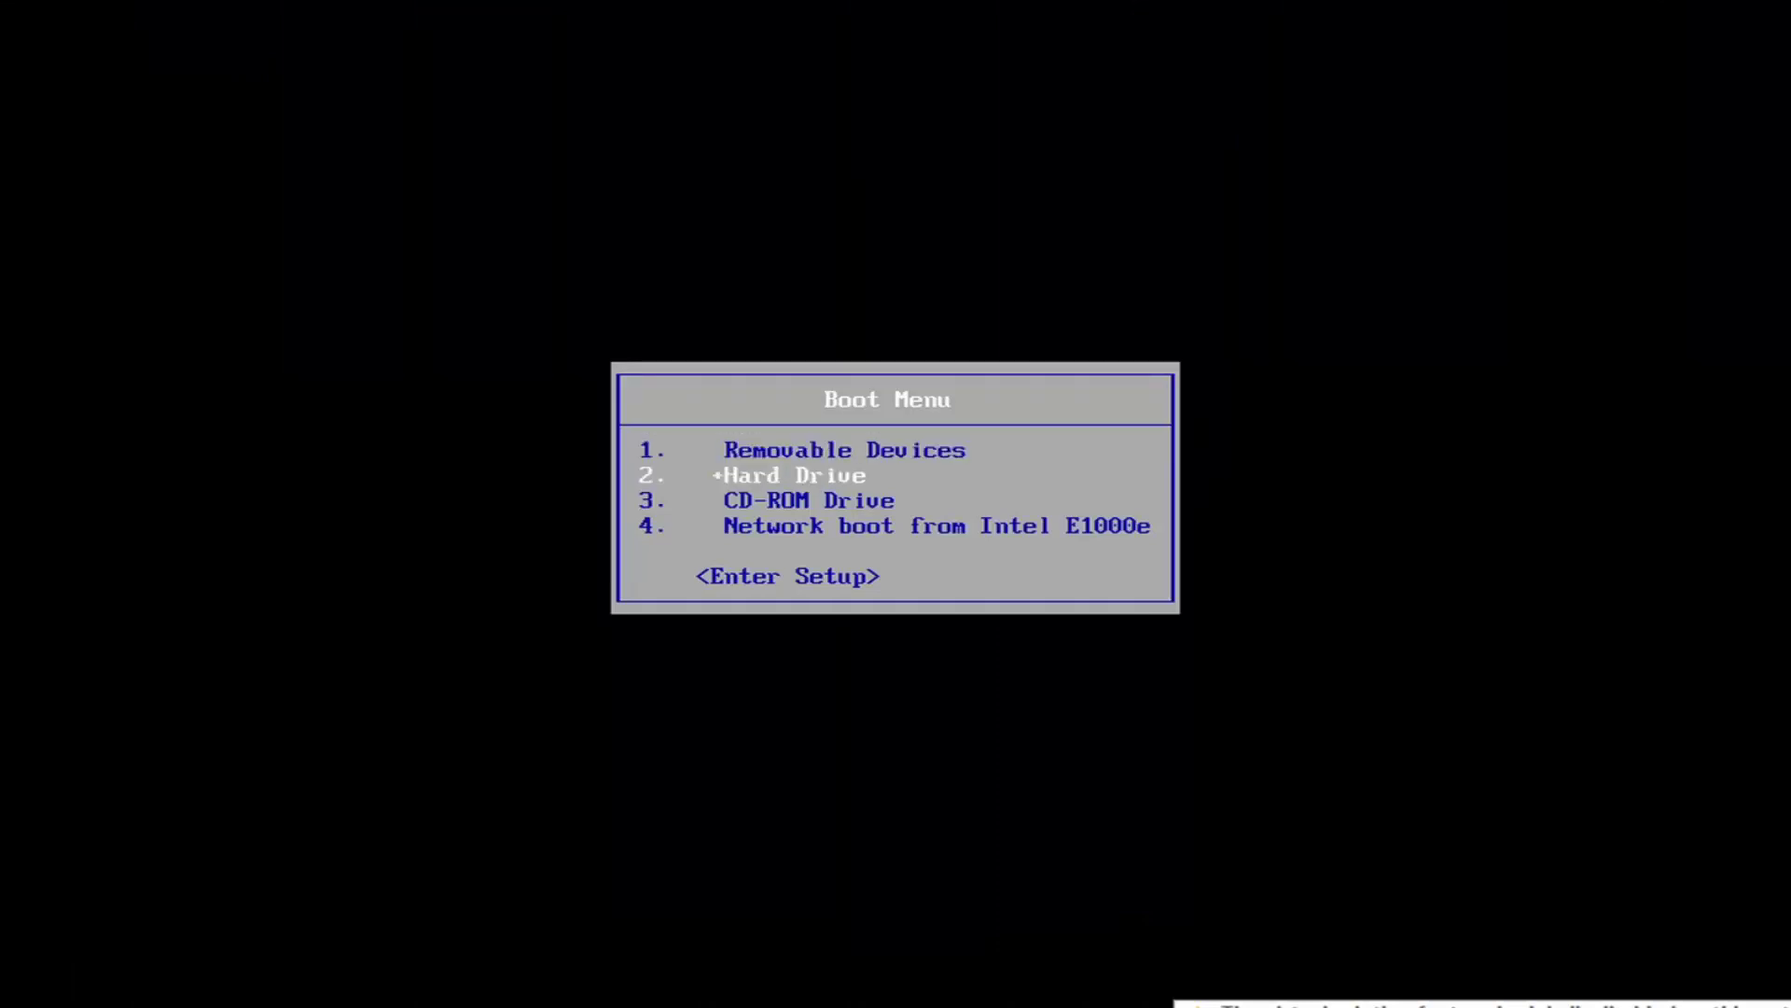
key(Down)
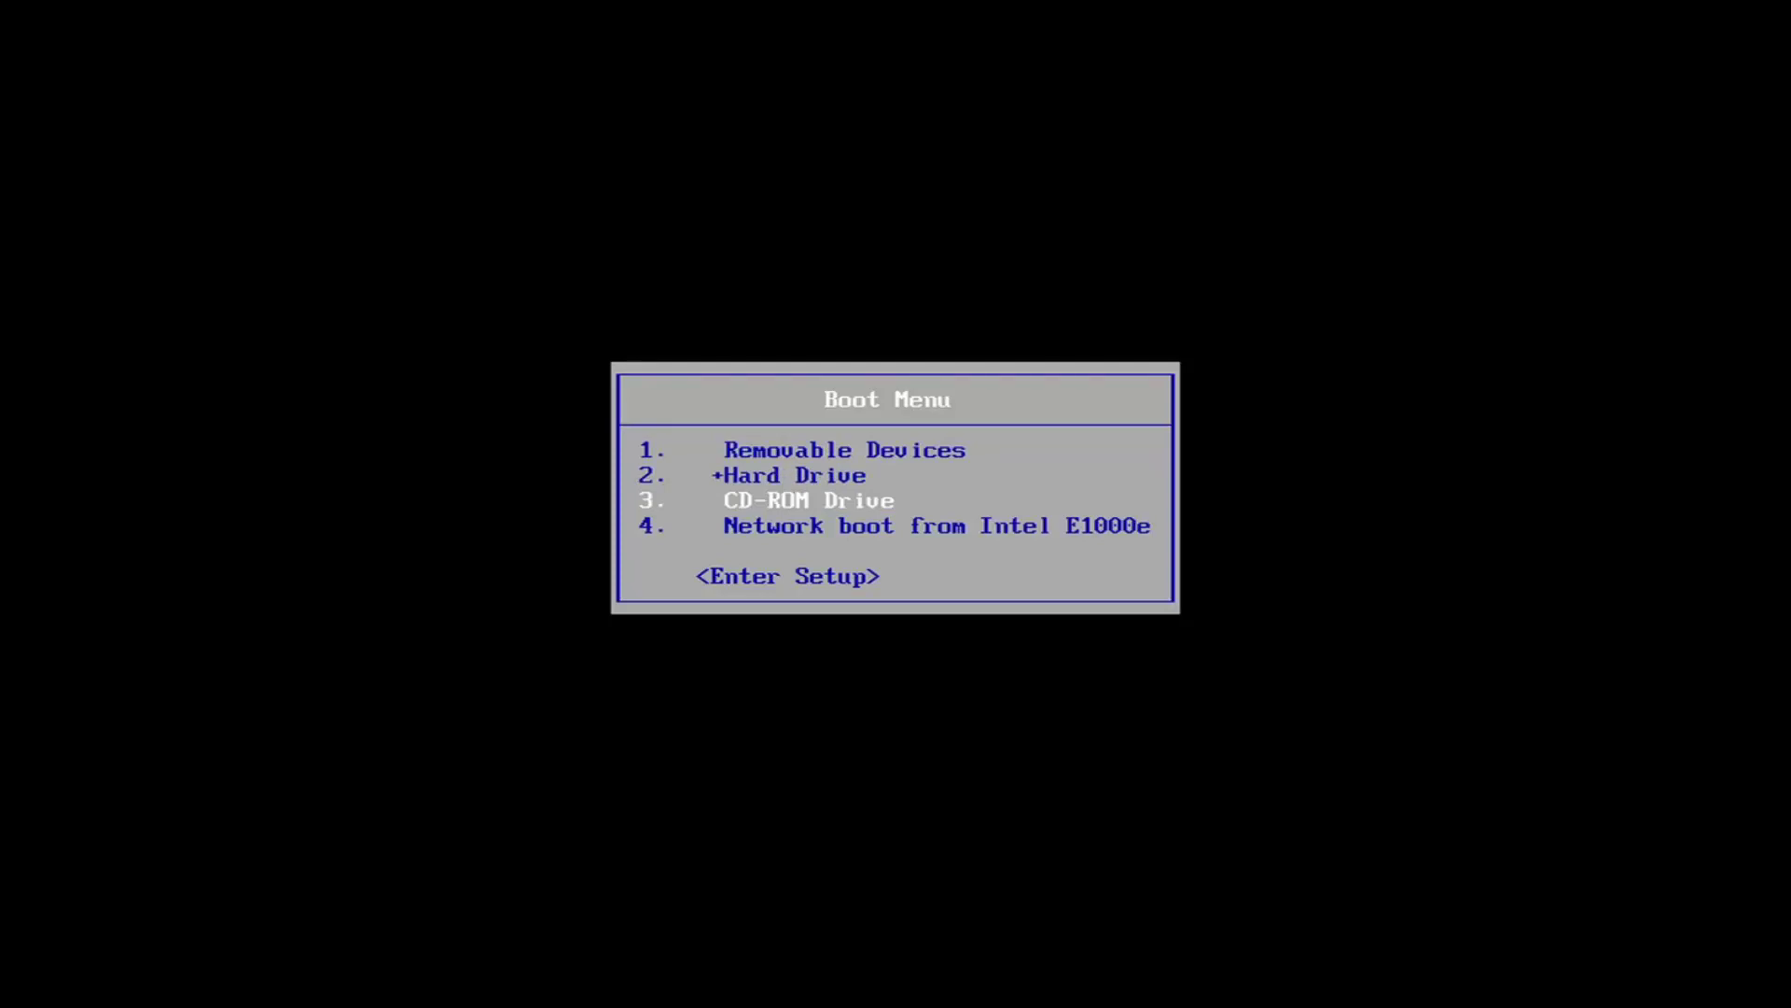
key(Return)
key(Return)
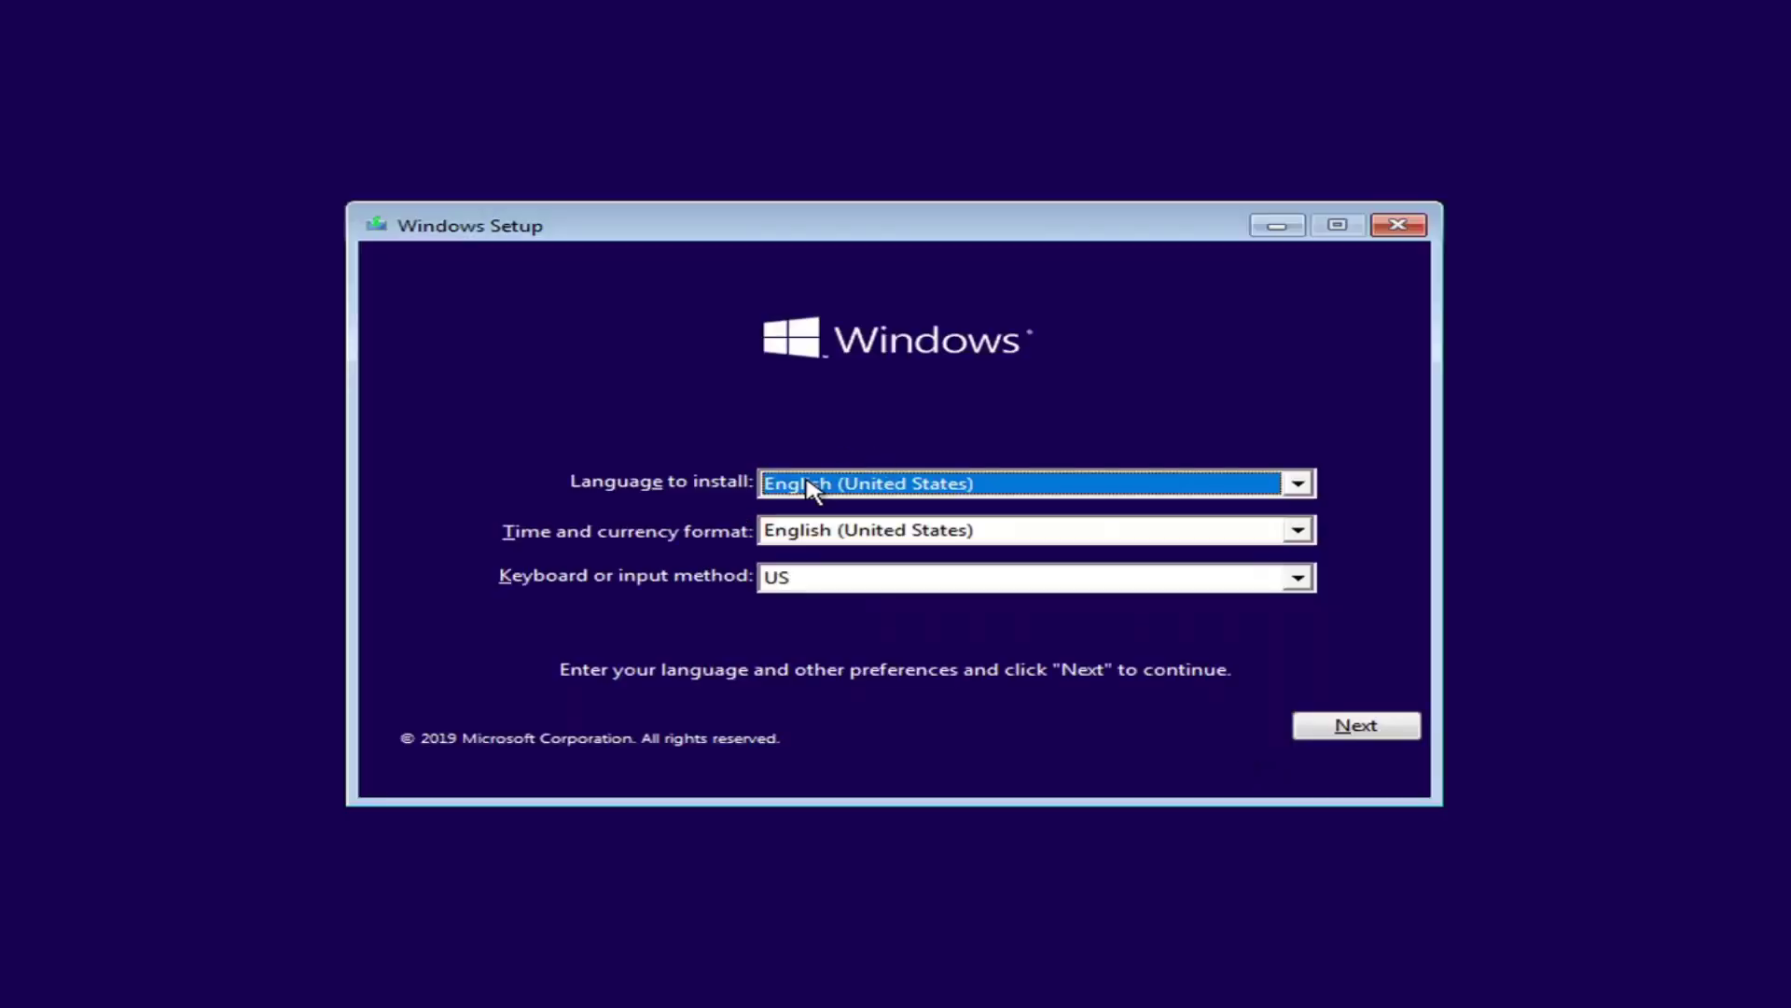
- Enter the repair environment from Windows Setup and run Startup Repair on Windows 10
click(1347, 729)
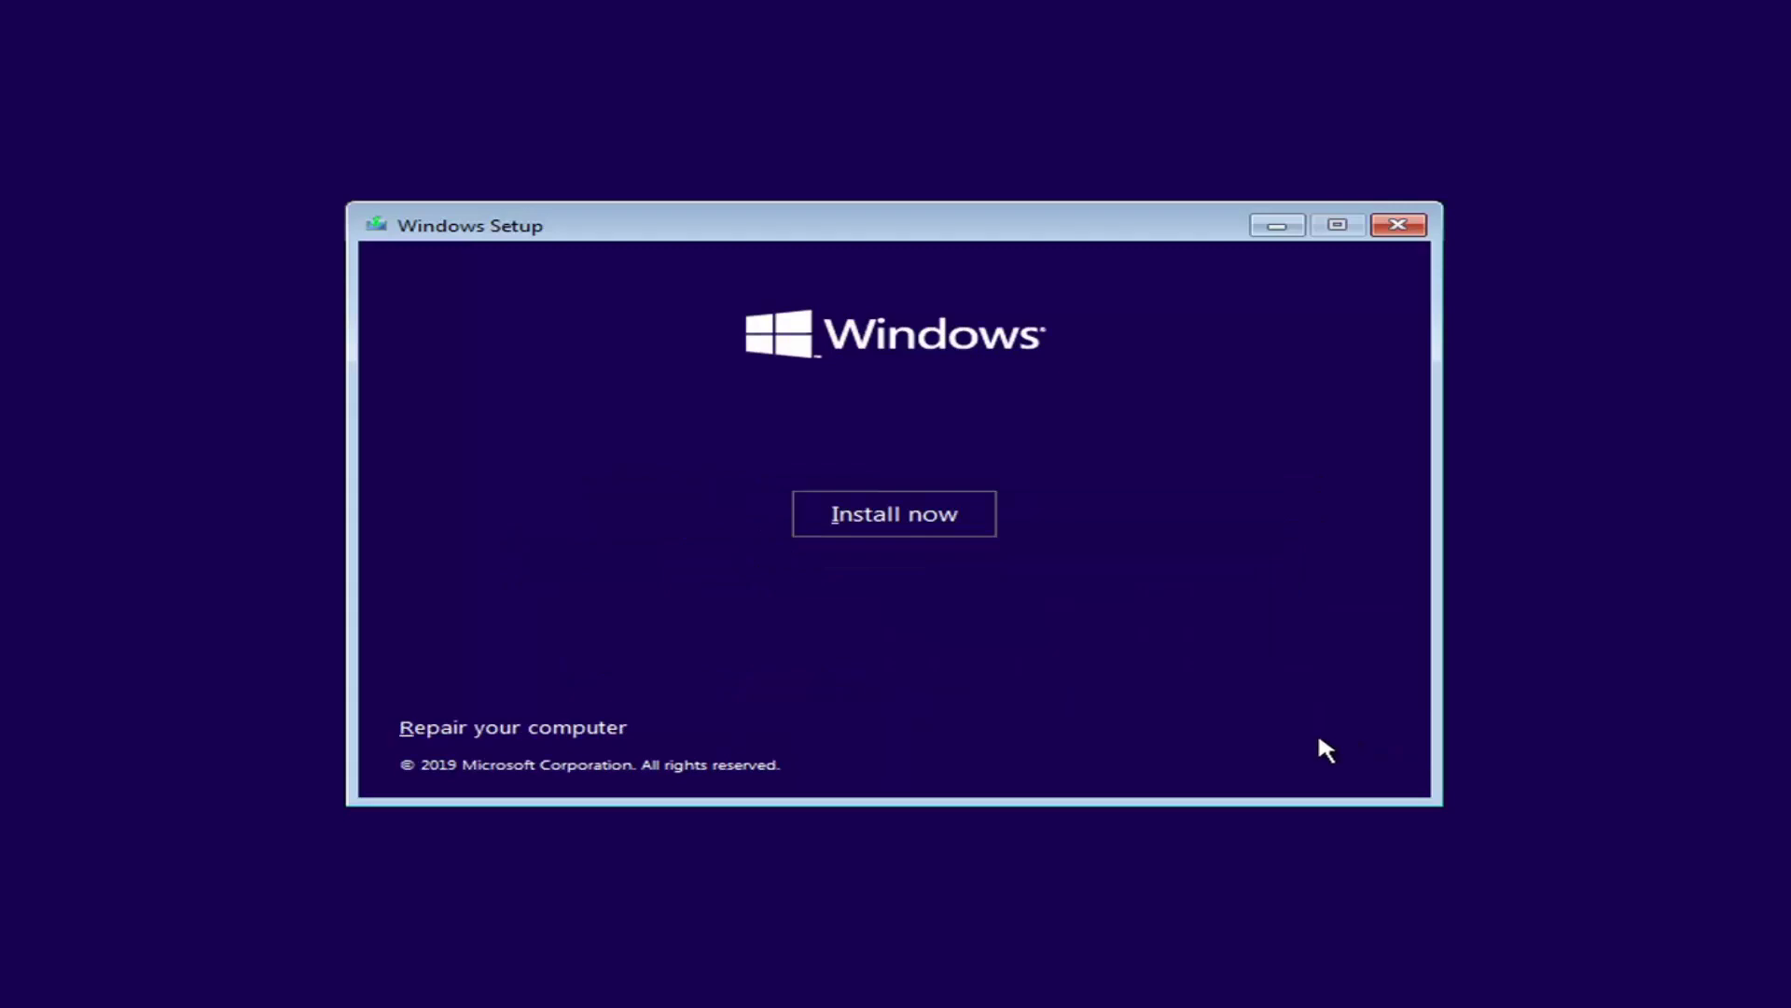
click(511, 731)
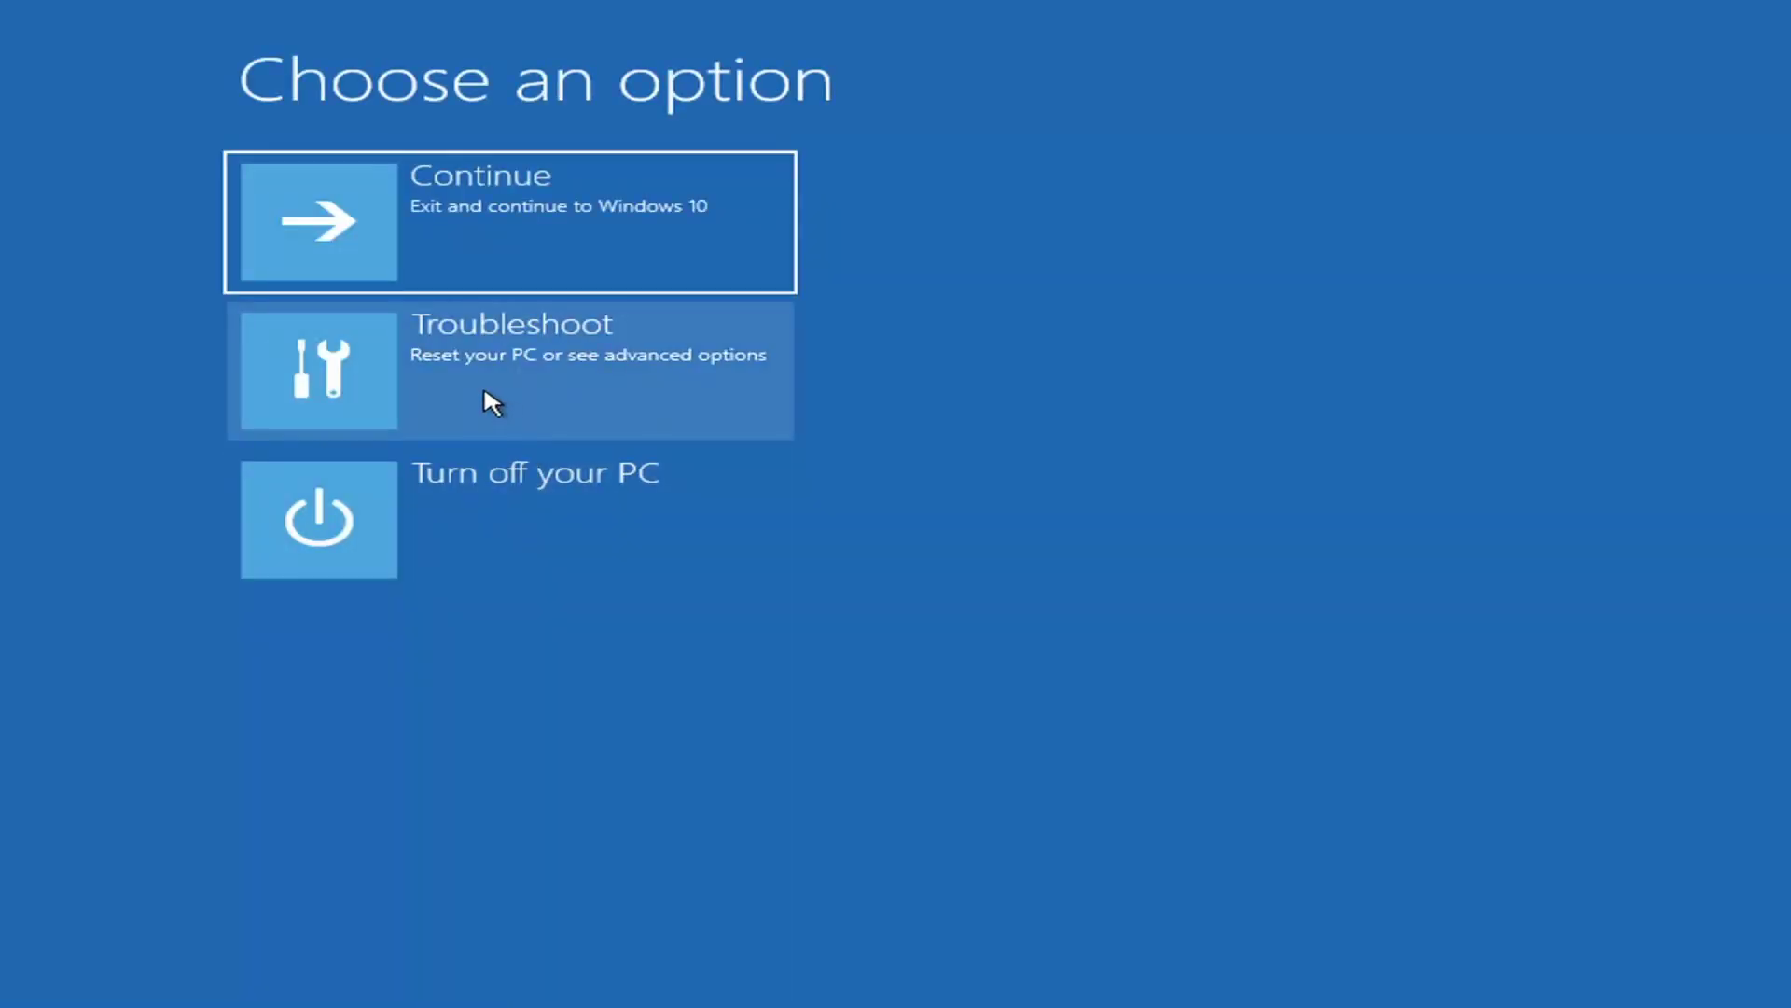
click(404, 378)
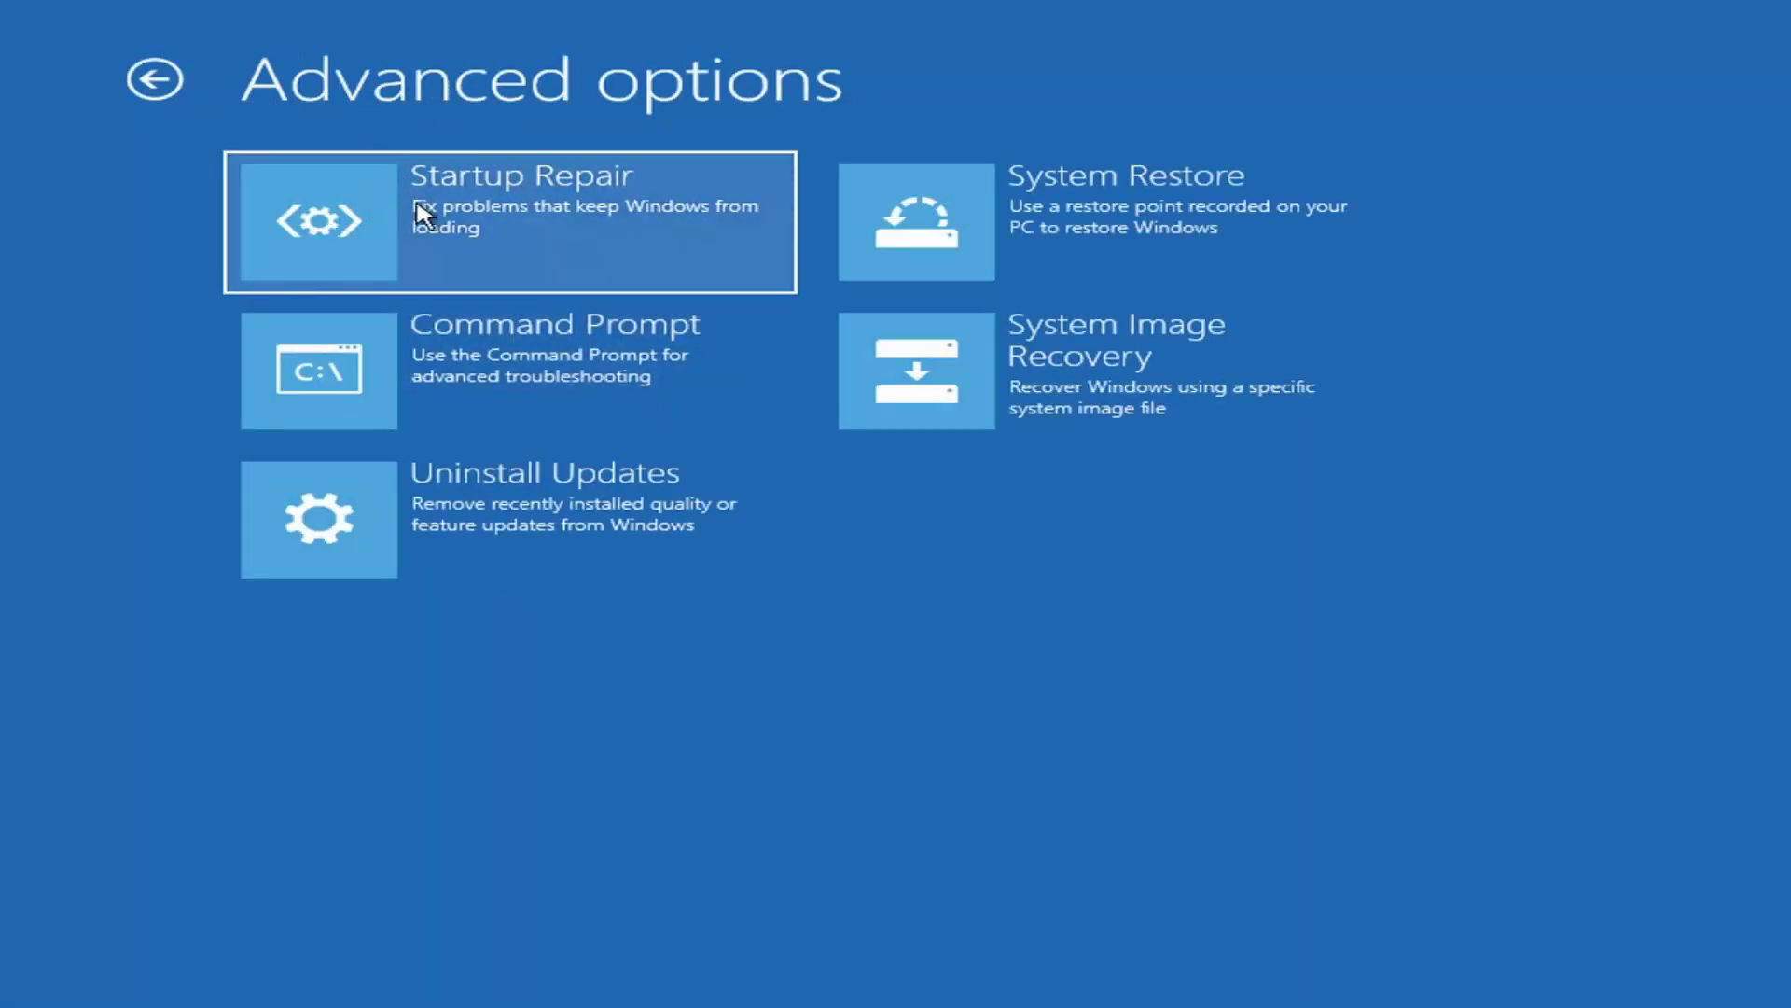
click(480, 235)
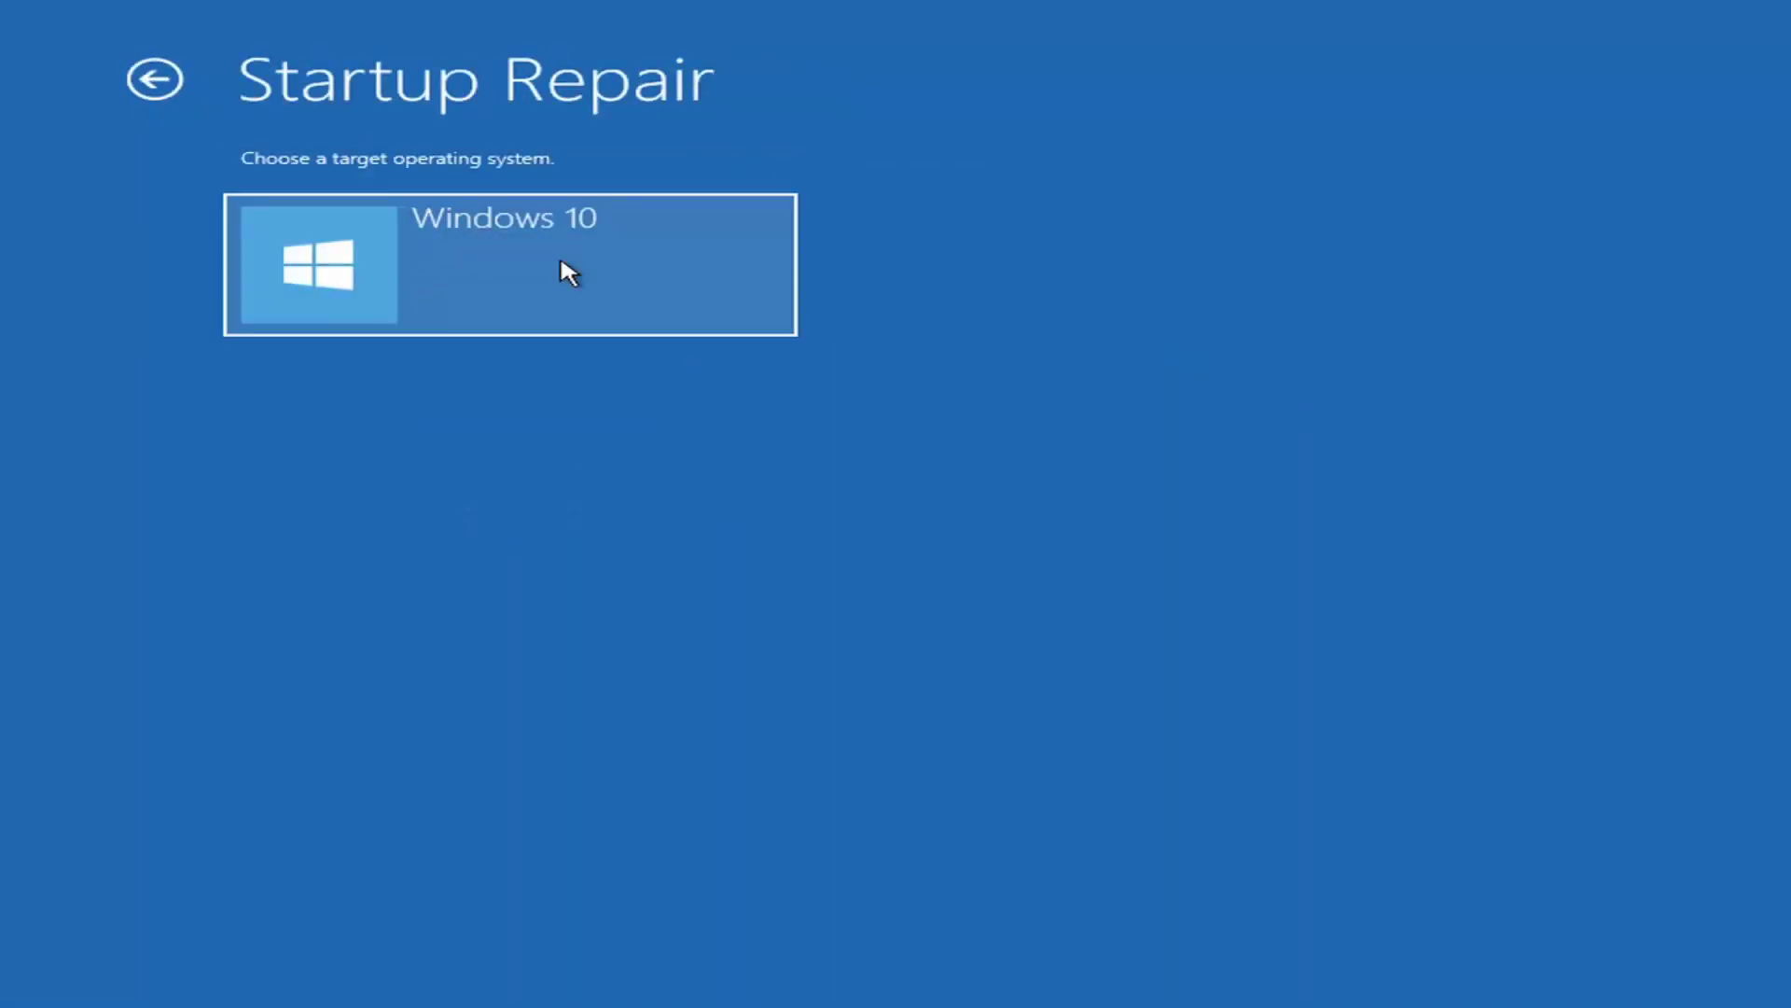
click(524, 240)
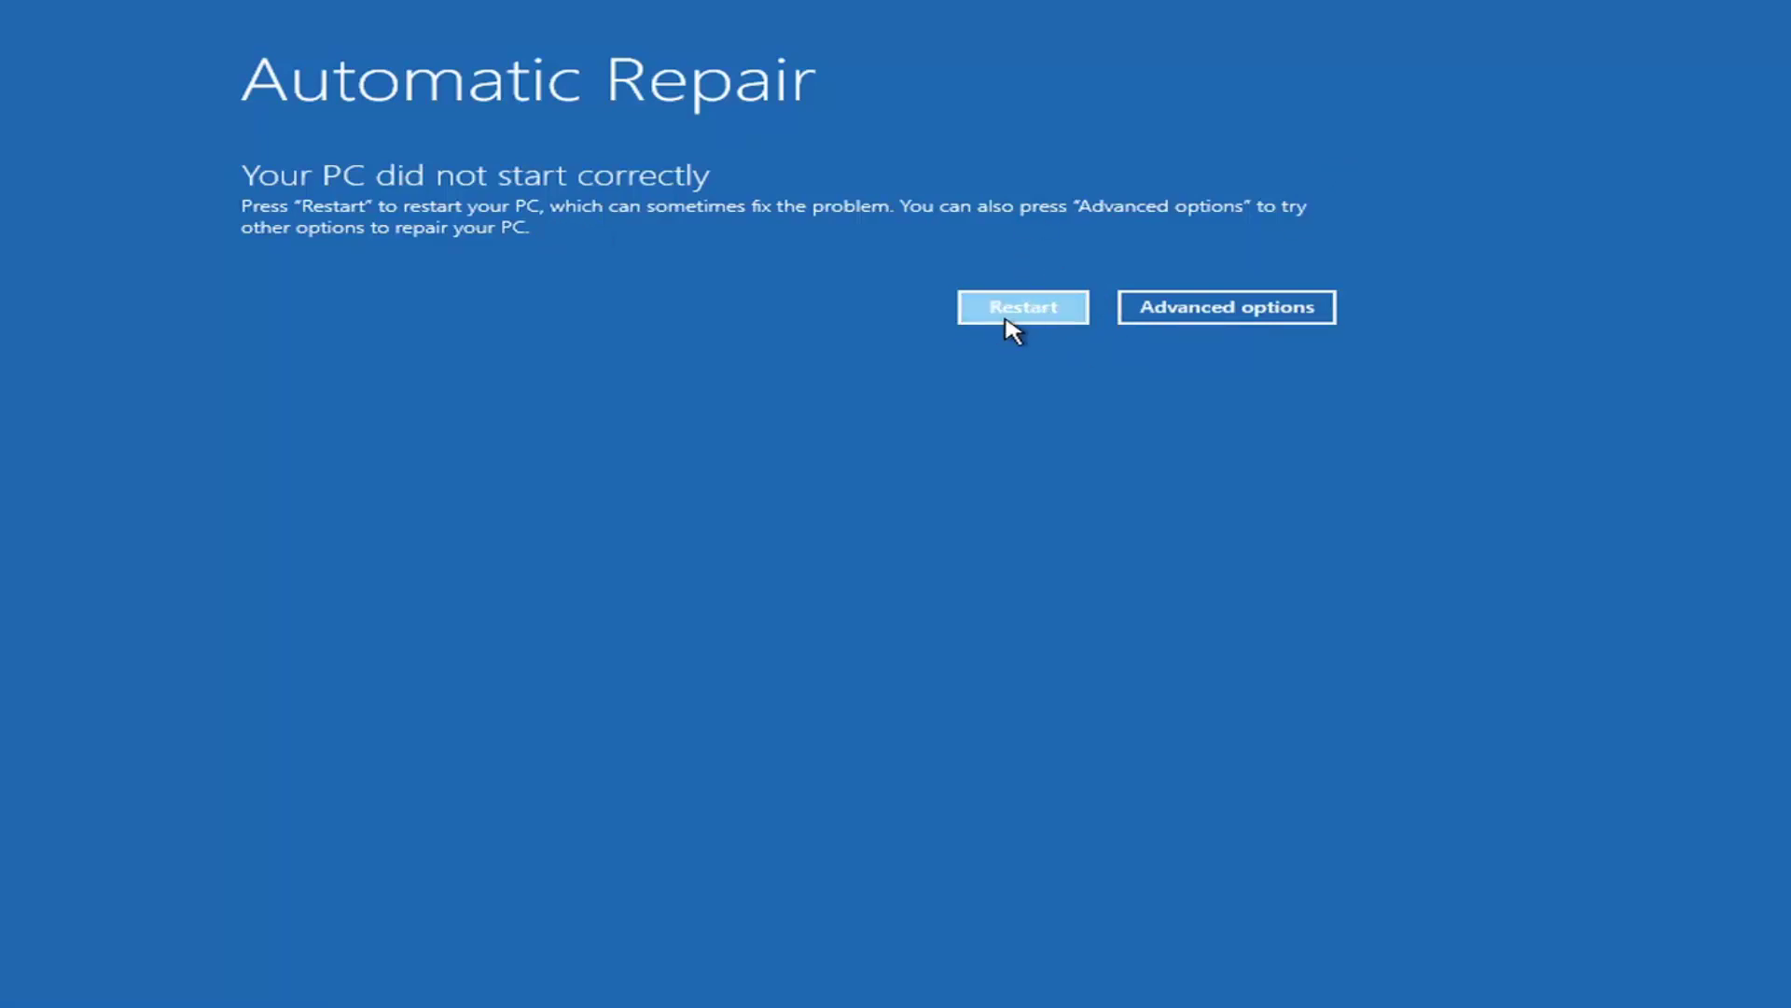
- Go to the advanced troubleshooting options, view the Uninstall Updates choices, and return without uninstalling anything
click(1225, 314)
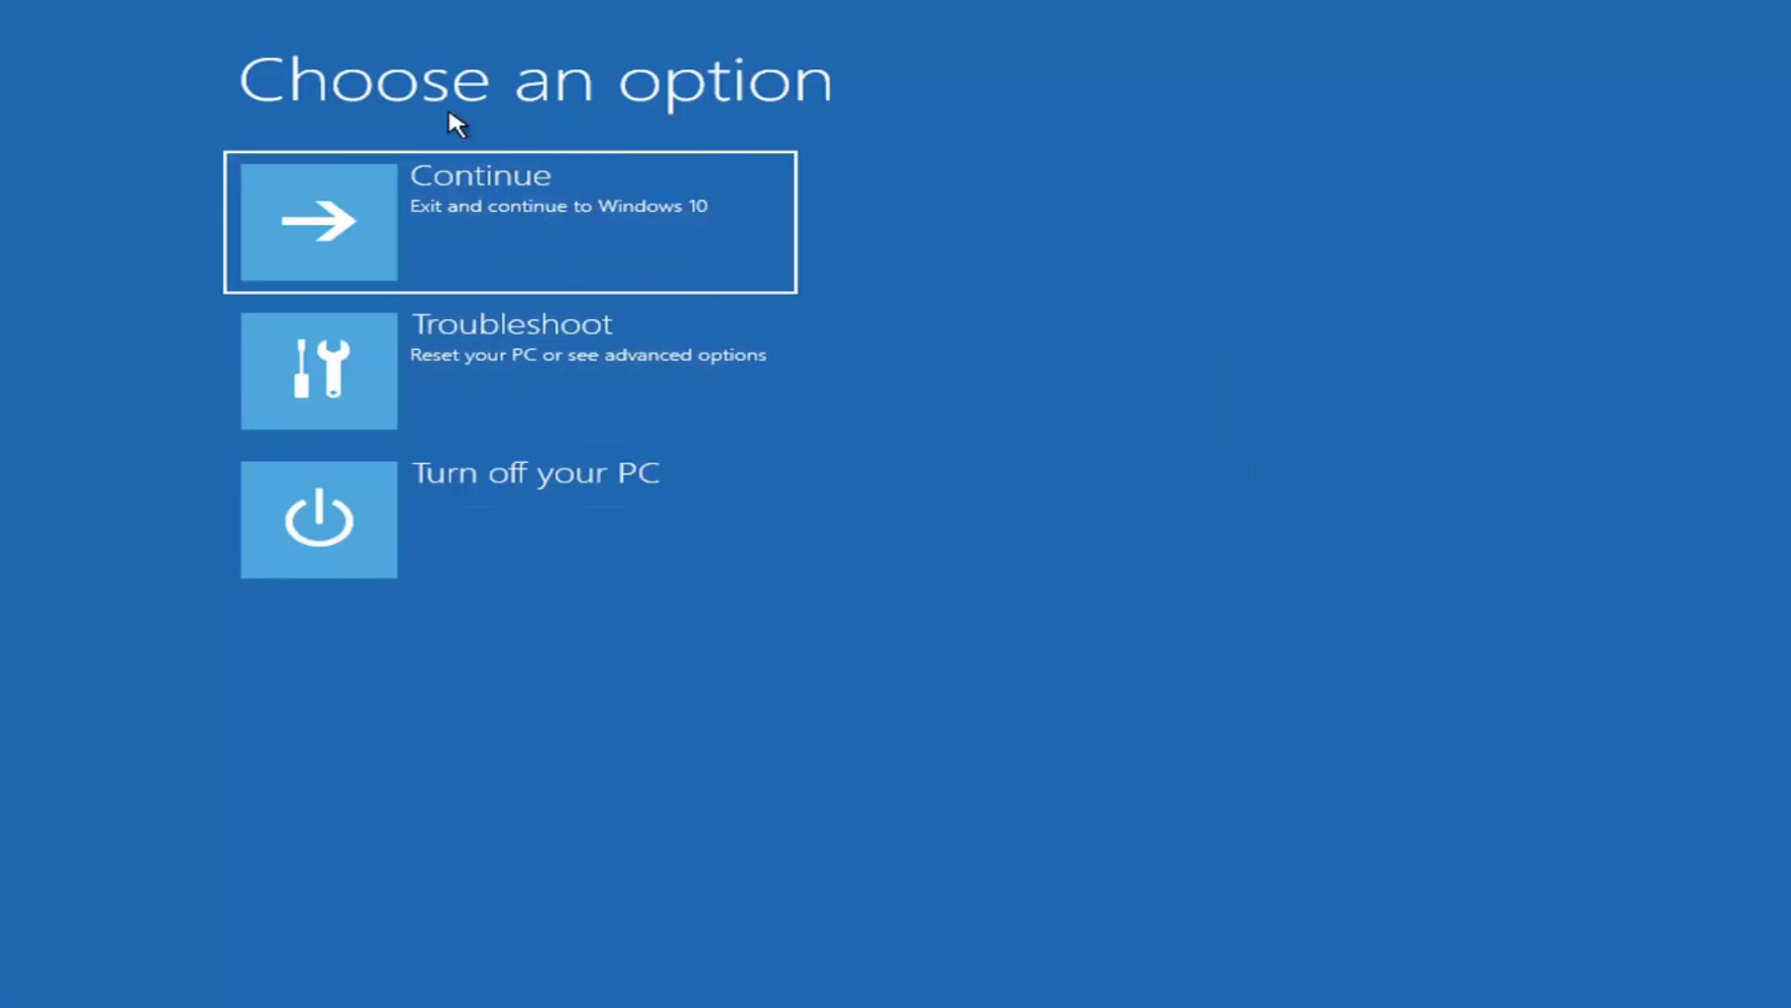
click(472, 372)
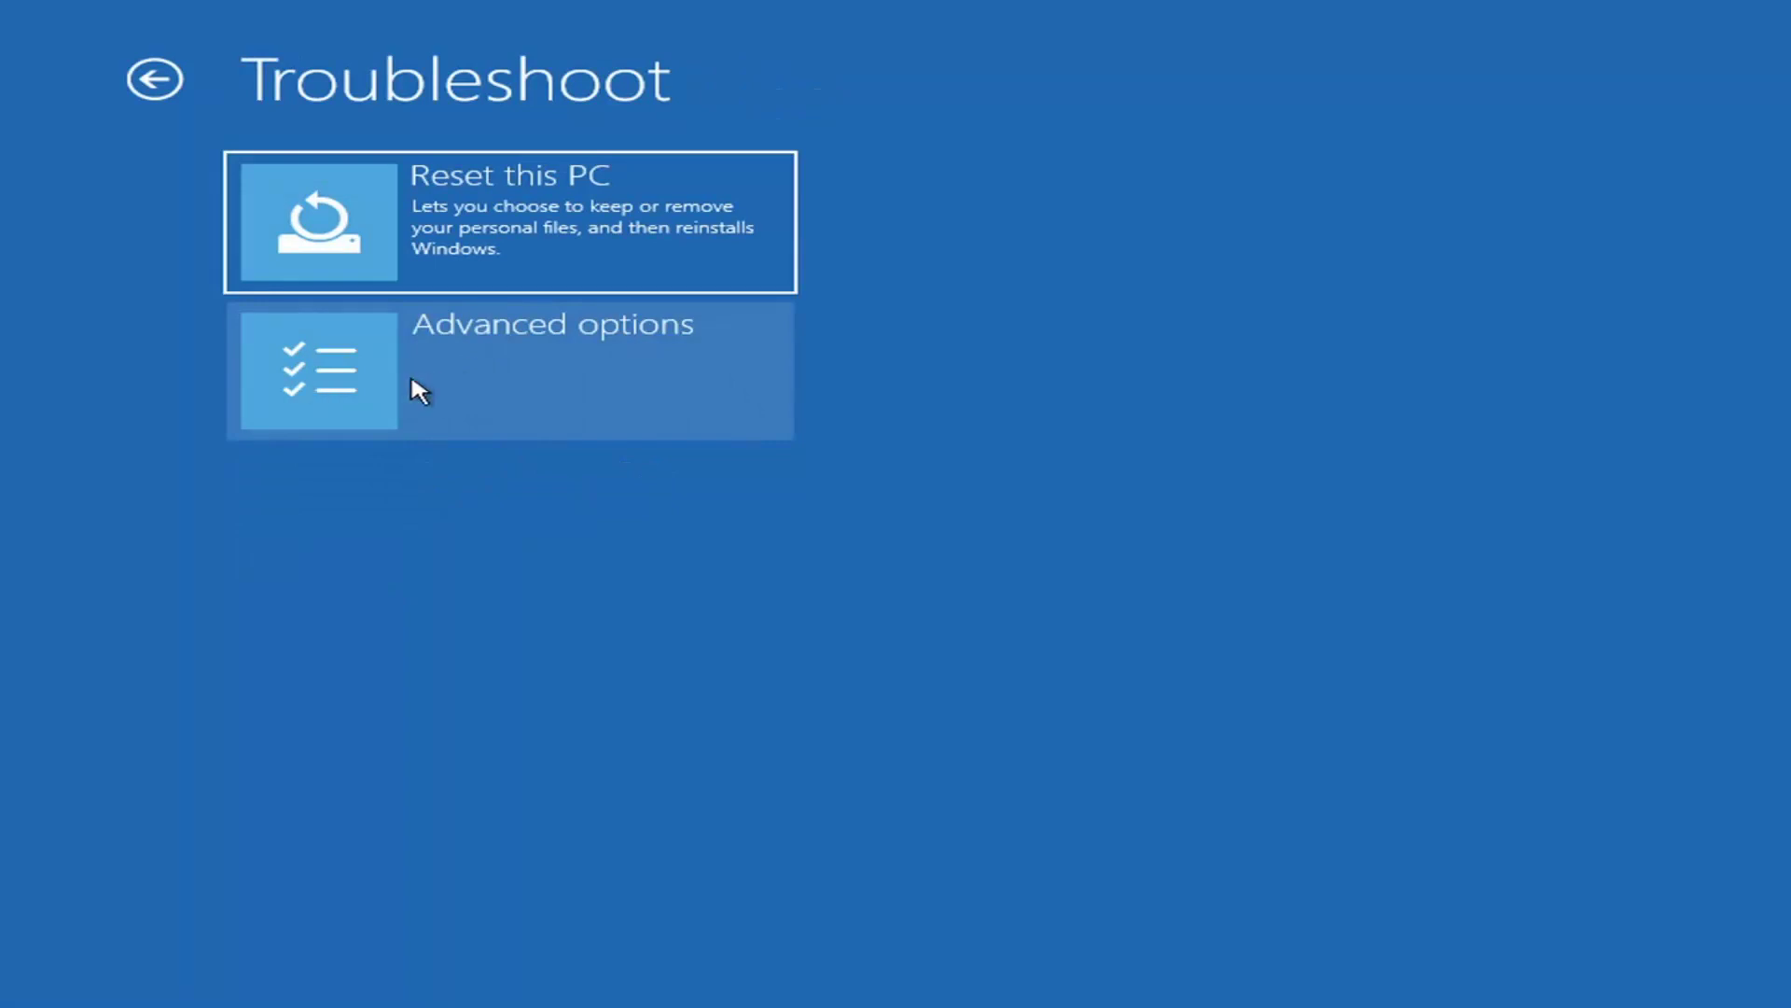
click(417, 390)
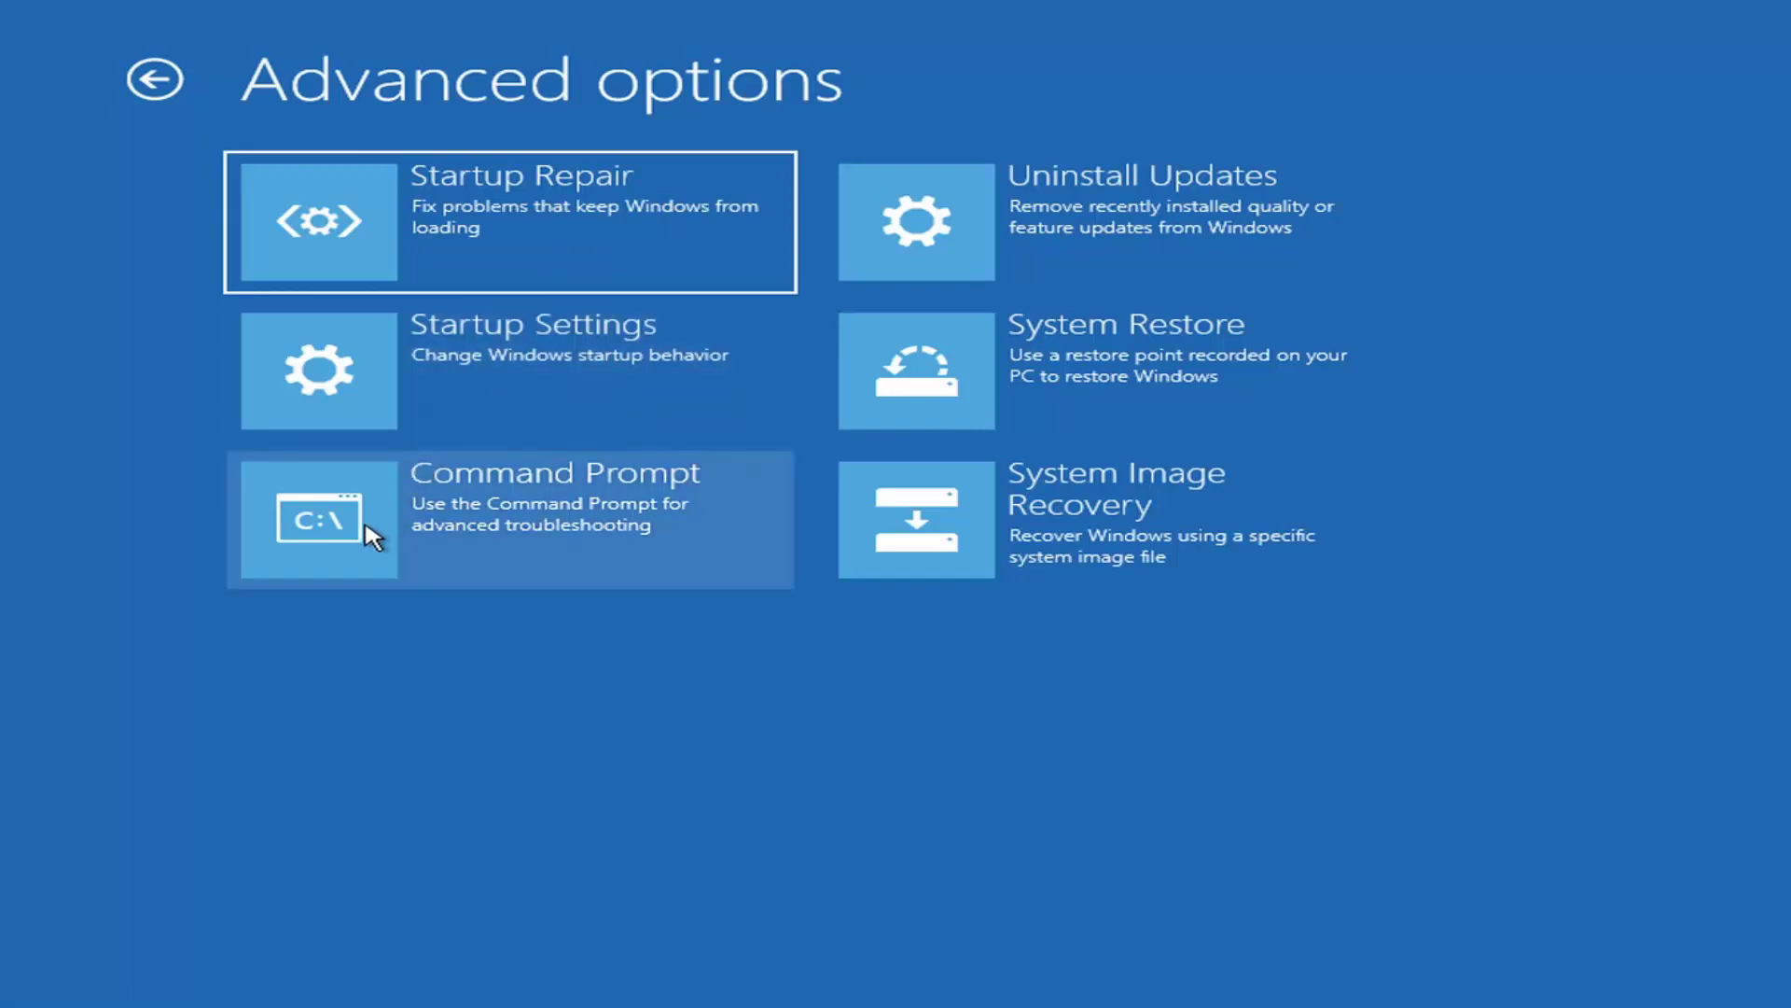
click(1139, 244)
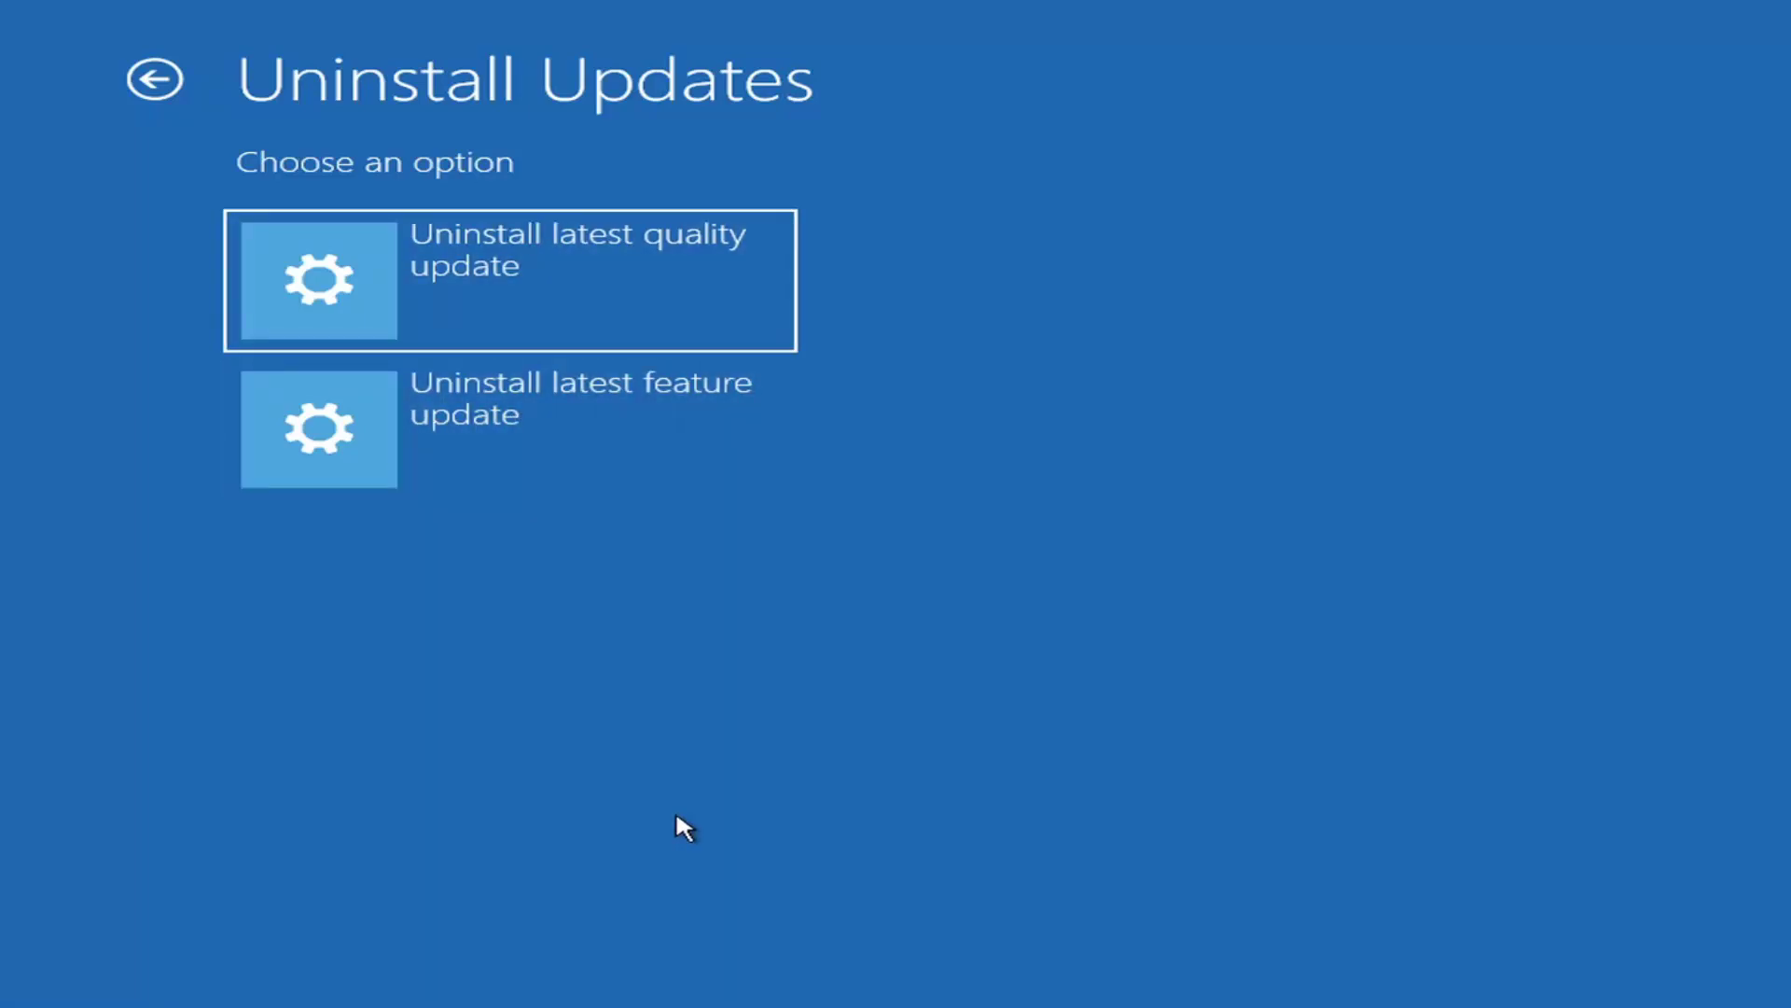
click(155, 80)
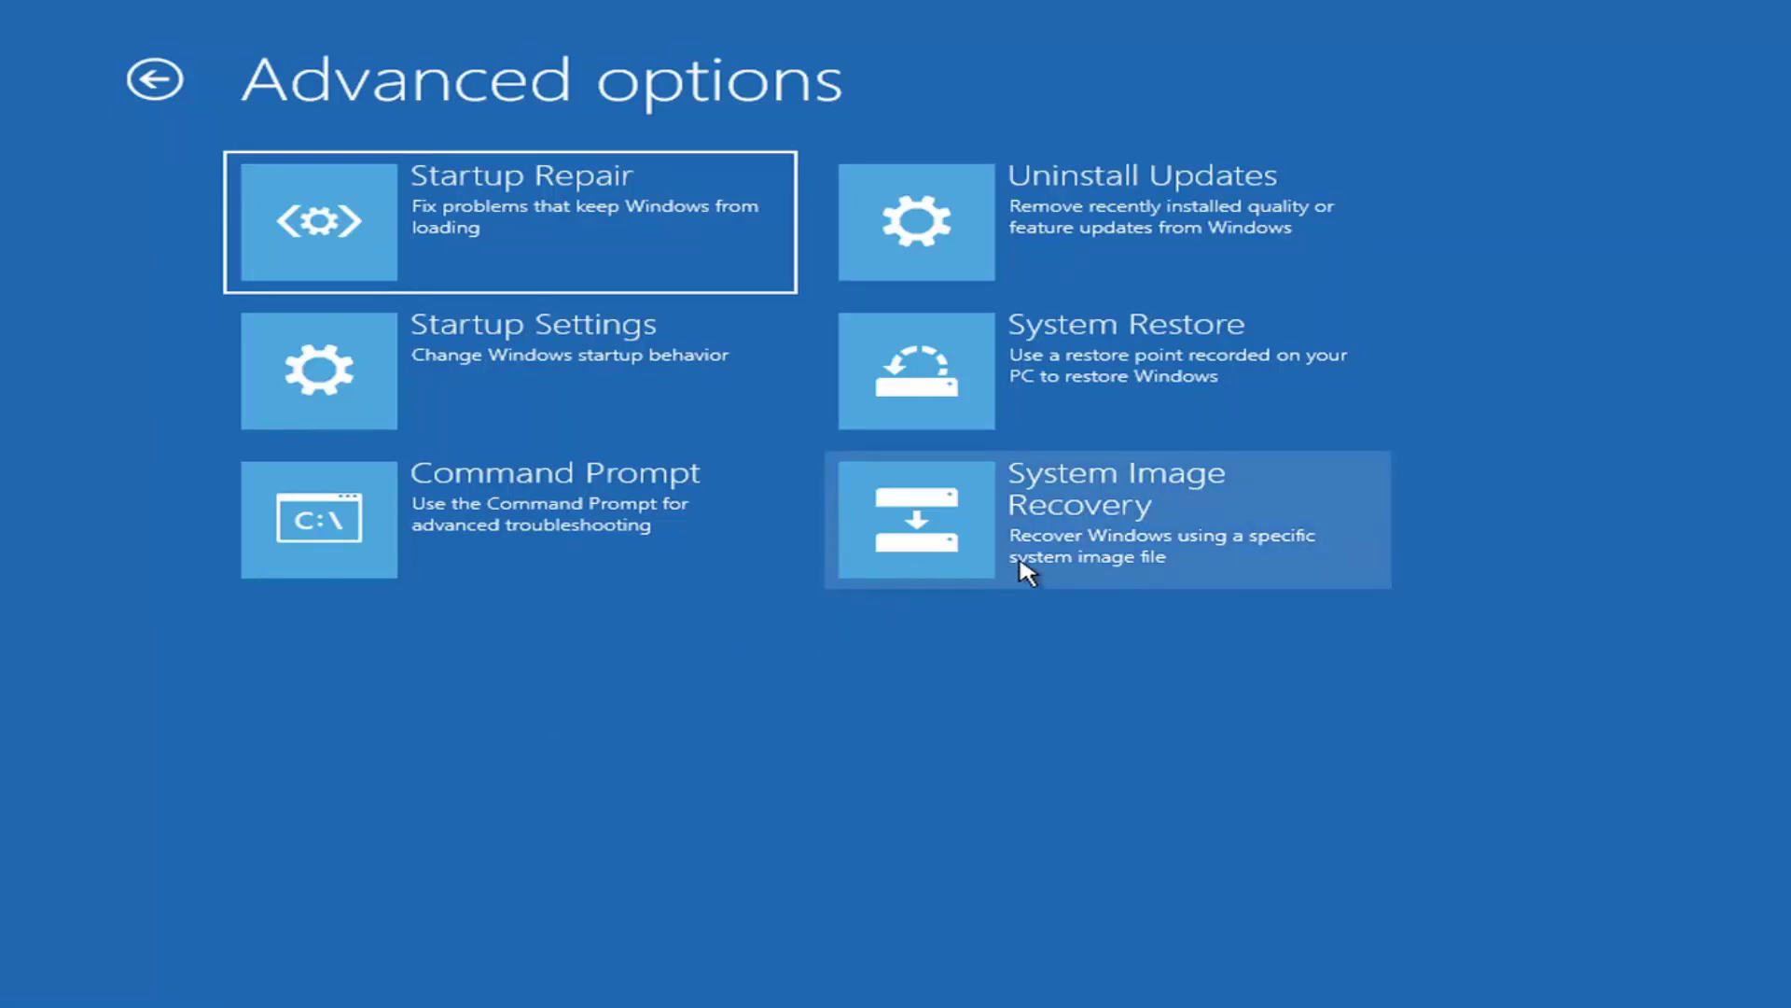
- Start System Image Recovery, choose the listed account, and submit the account password field to continue
click(837, 543)
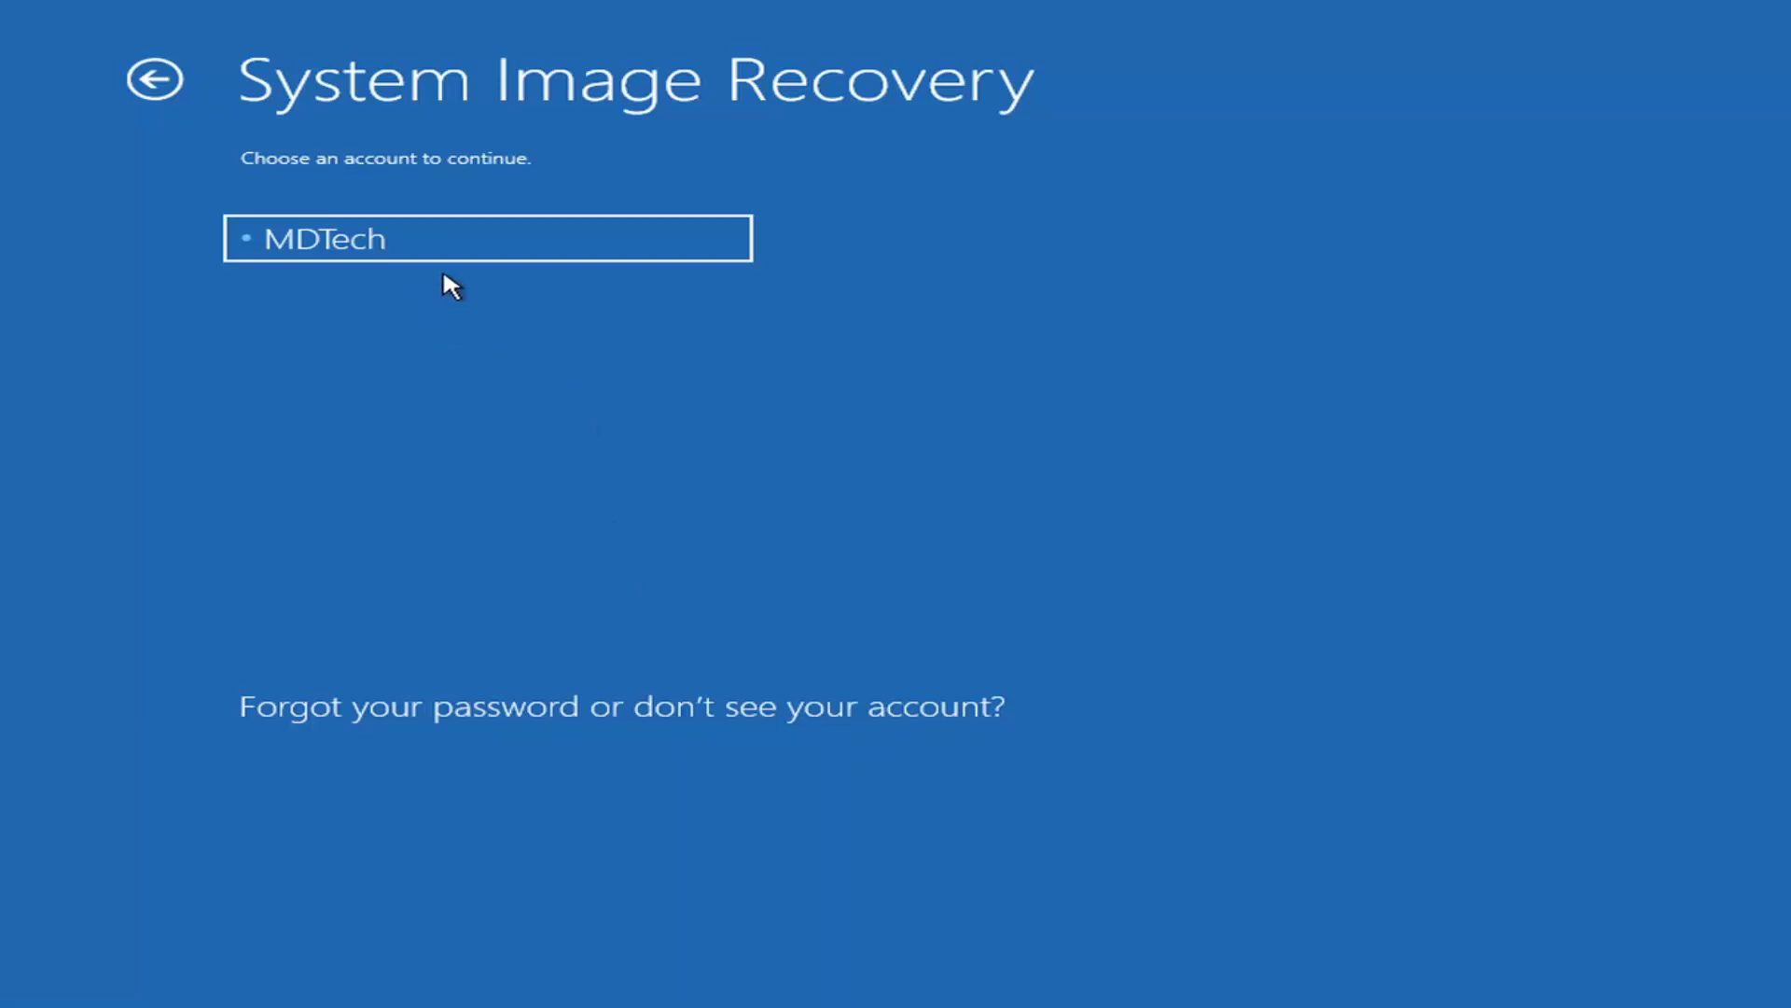
click(342, 242)
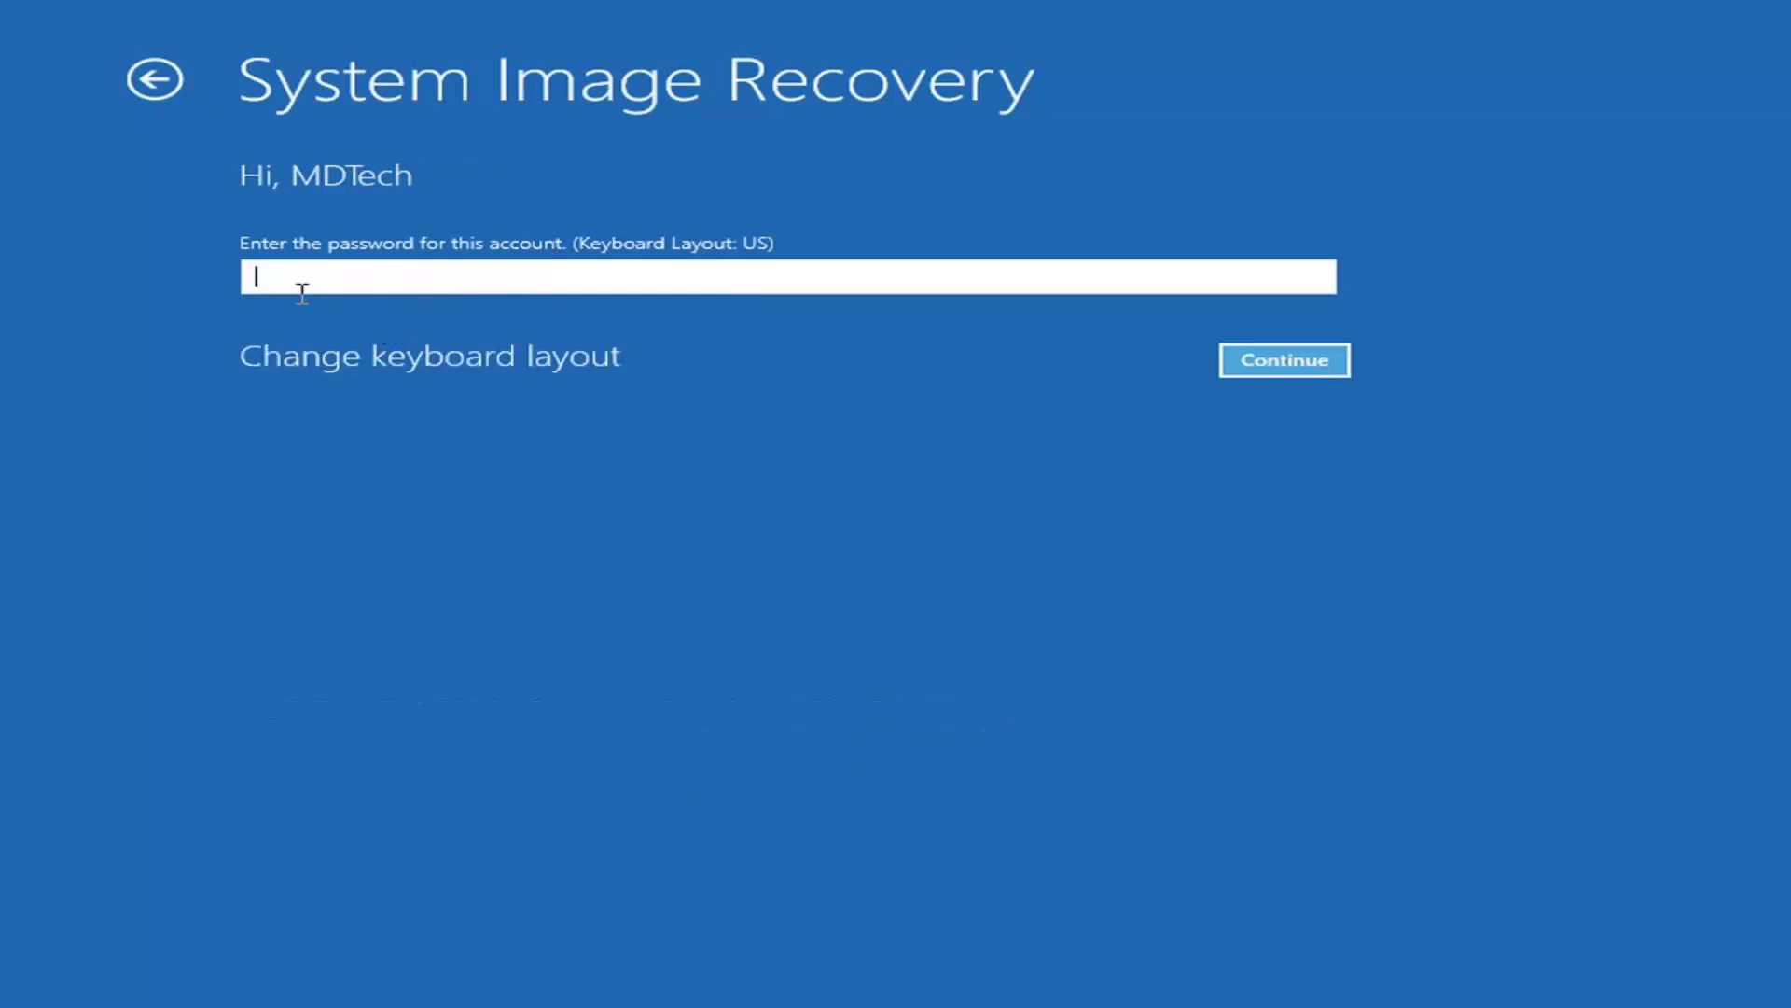
text(*********)
click(1275, 363)
drag(484, 279, 51, 250)
key(BackSpace)
click(1280, 369)
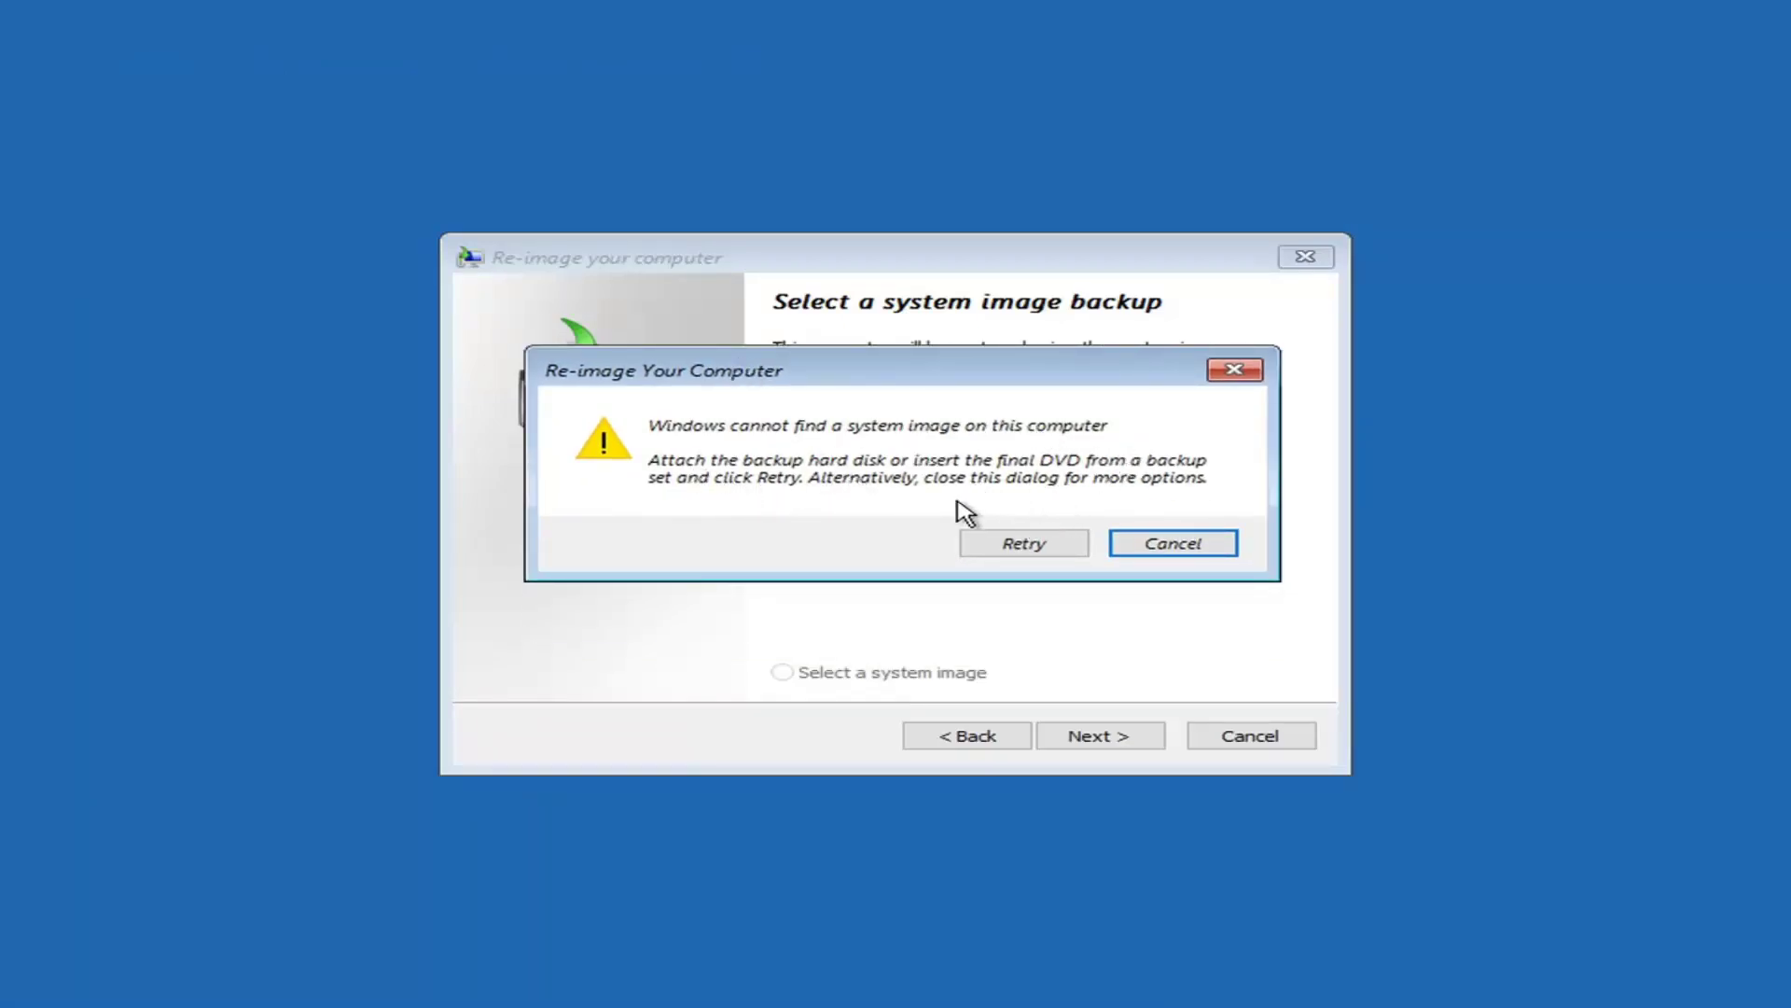
- Move the missing system image warning upward and dismiss it to return to the image backup selection
mouse_move(928, 375)
mouse_down()
mouse_move(948, 532)
mouse_move(919, 737)
mouse_move(925, 355)
mouse_up()
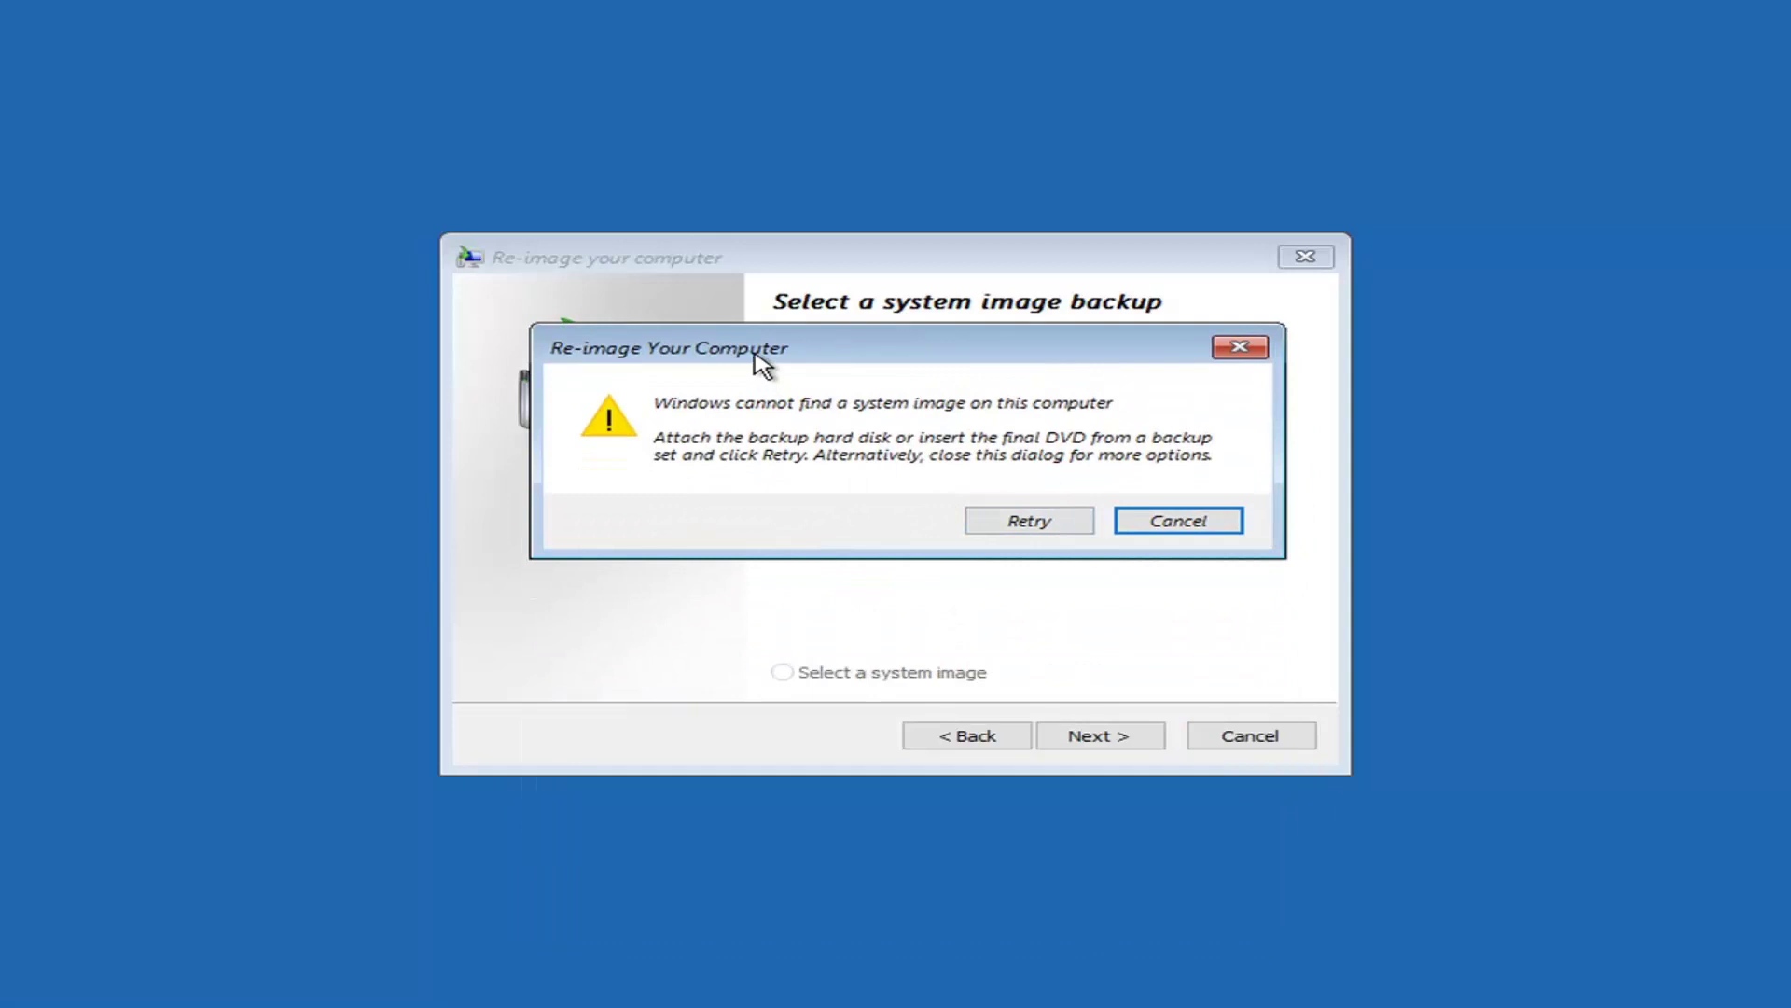
mouse_move(877, 345)
mouse_down()
mouse_move(894, 415)
mouse_move(895, 316)
mouse_up()
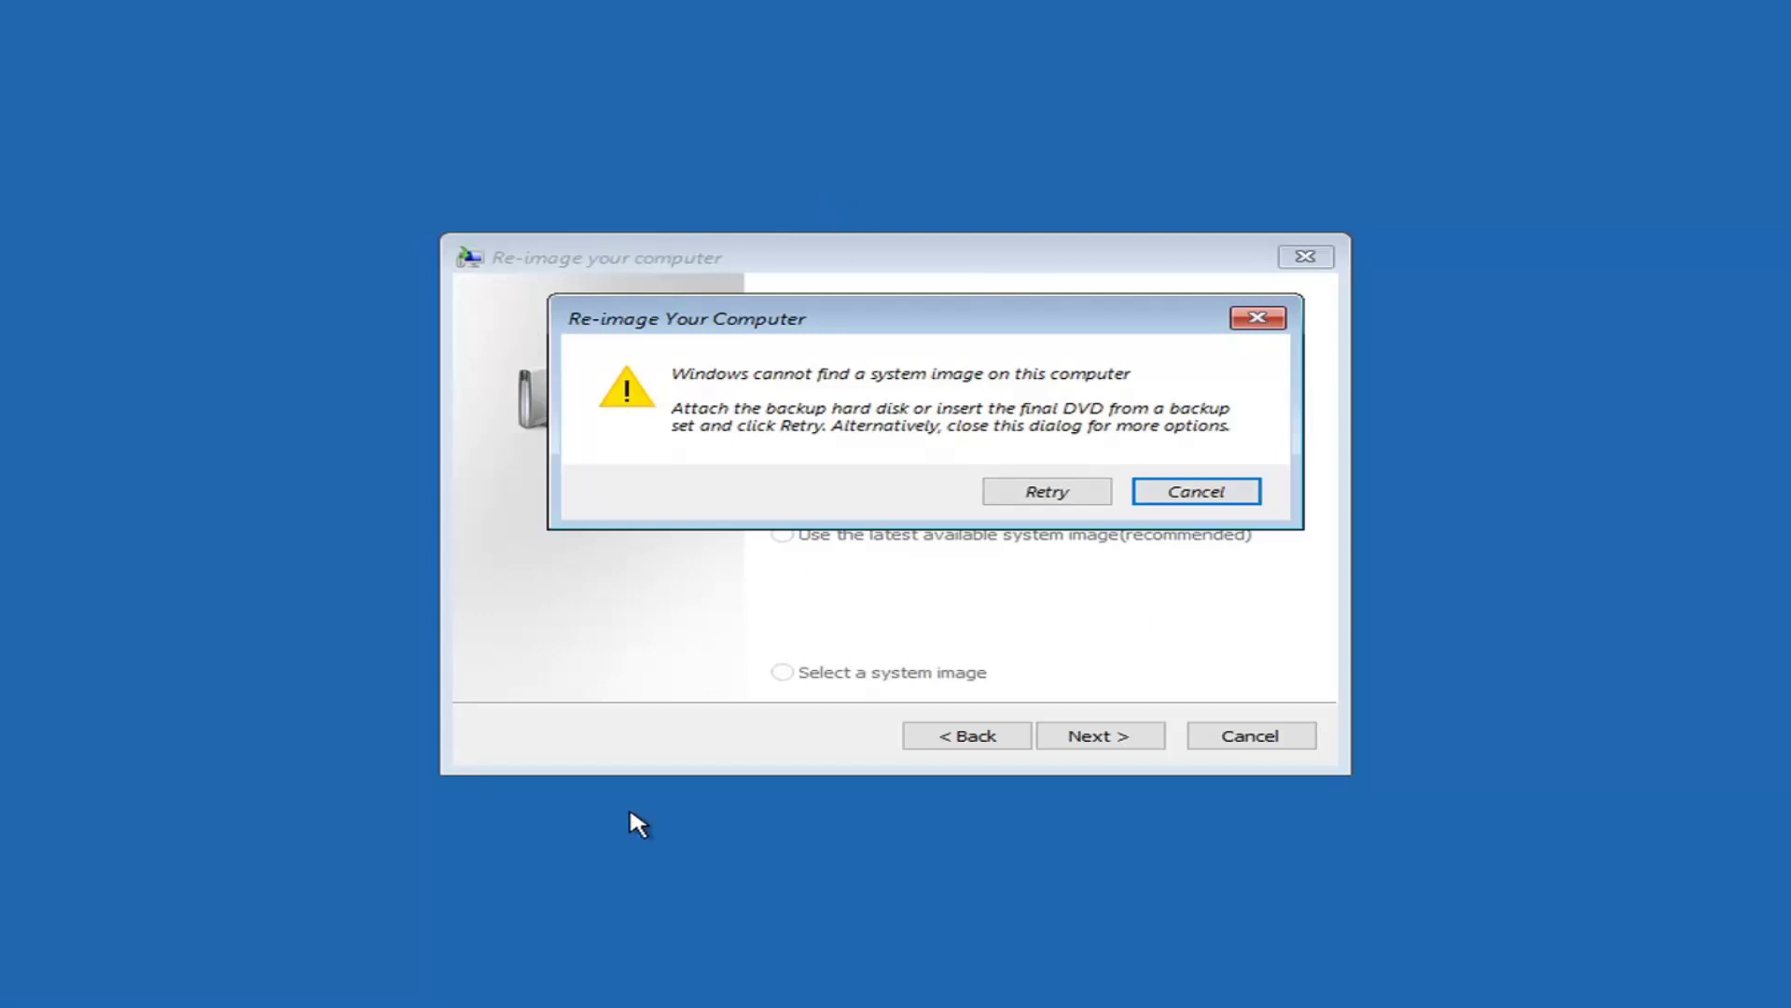
click(1257, 318)
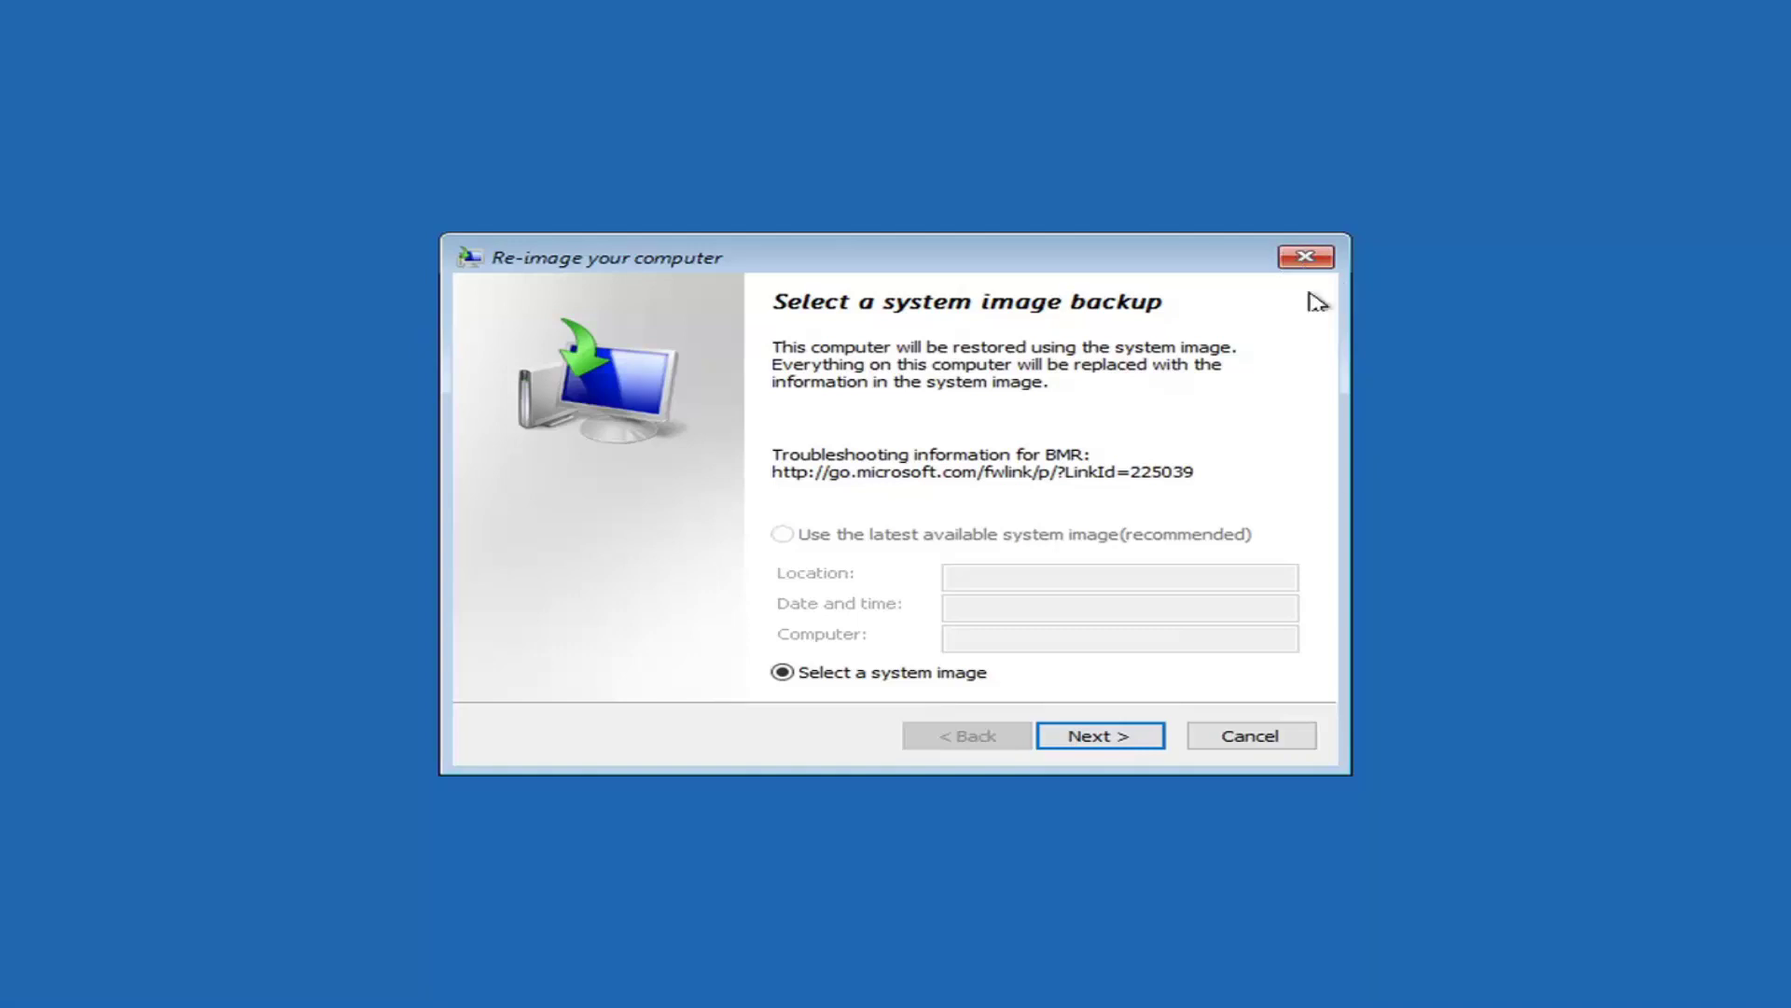
- Cancel the system image restore and open Command Prompt from the advanced troubleshooting options
click(1250, 737)
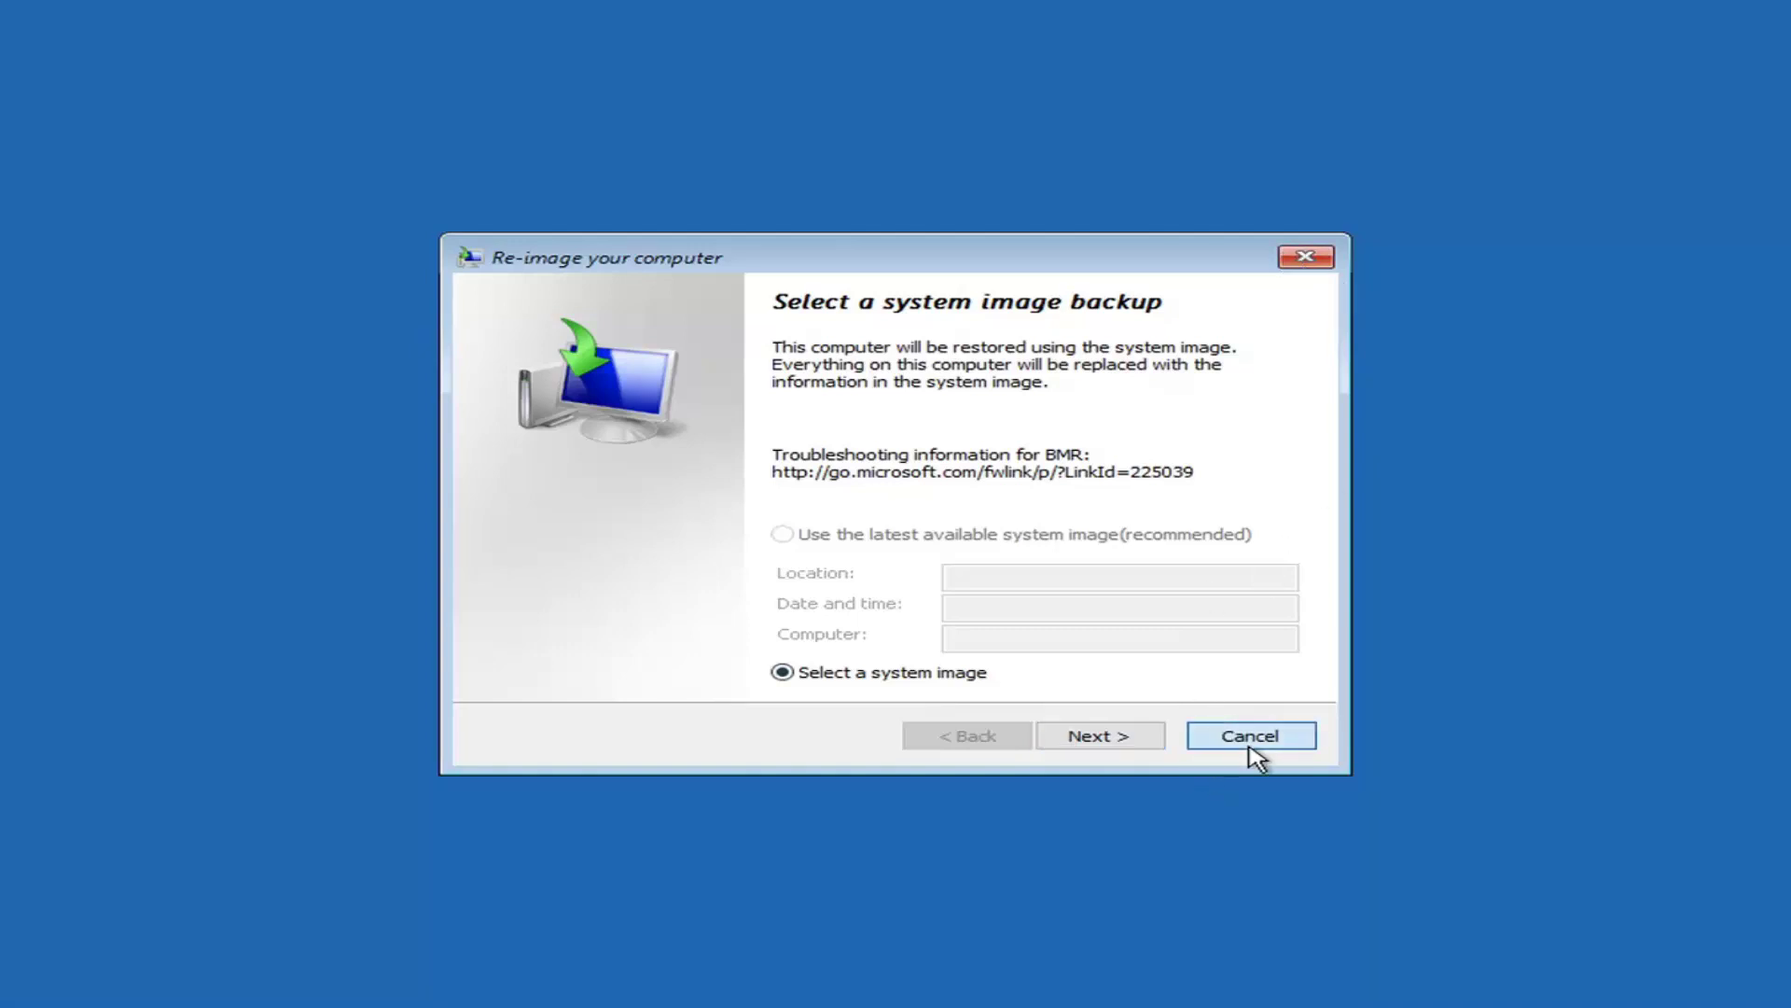
click(415, 364)
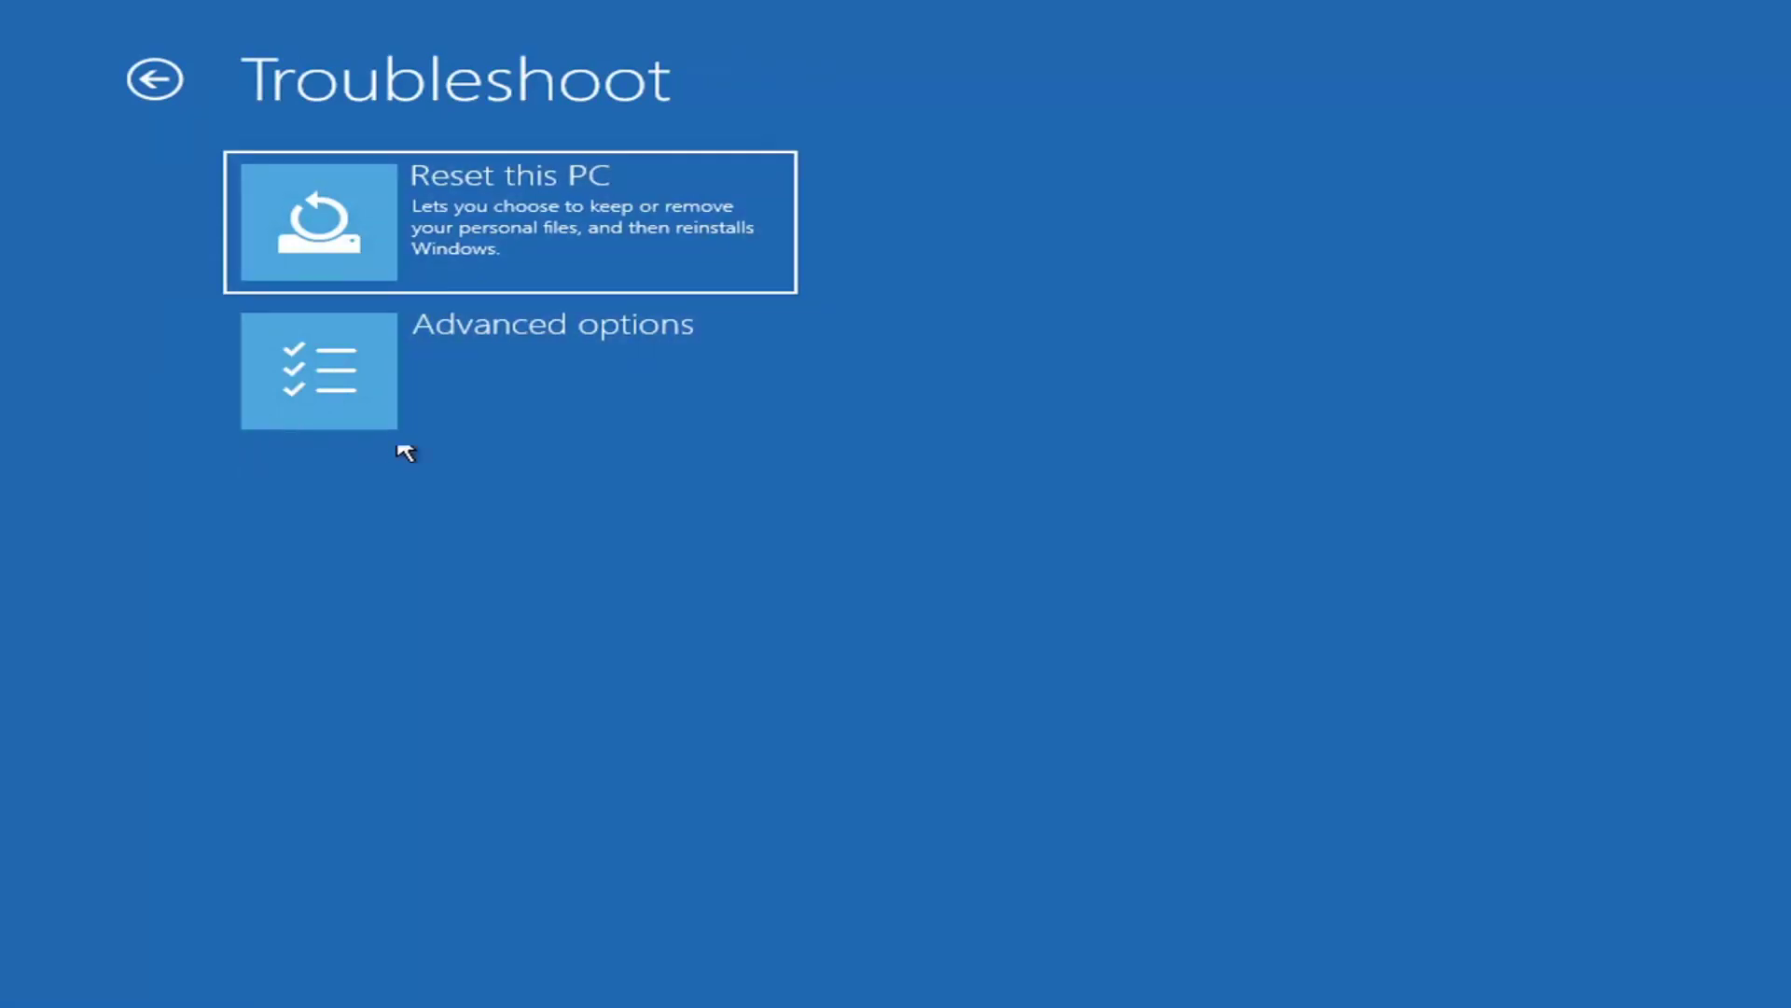
click(438, 393)
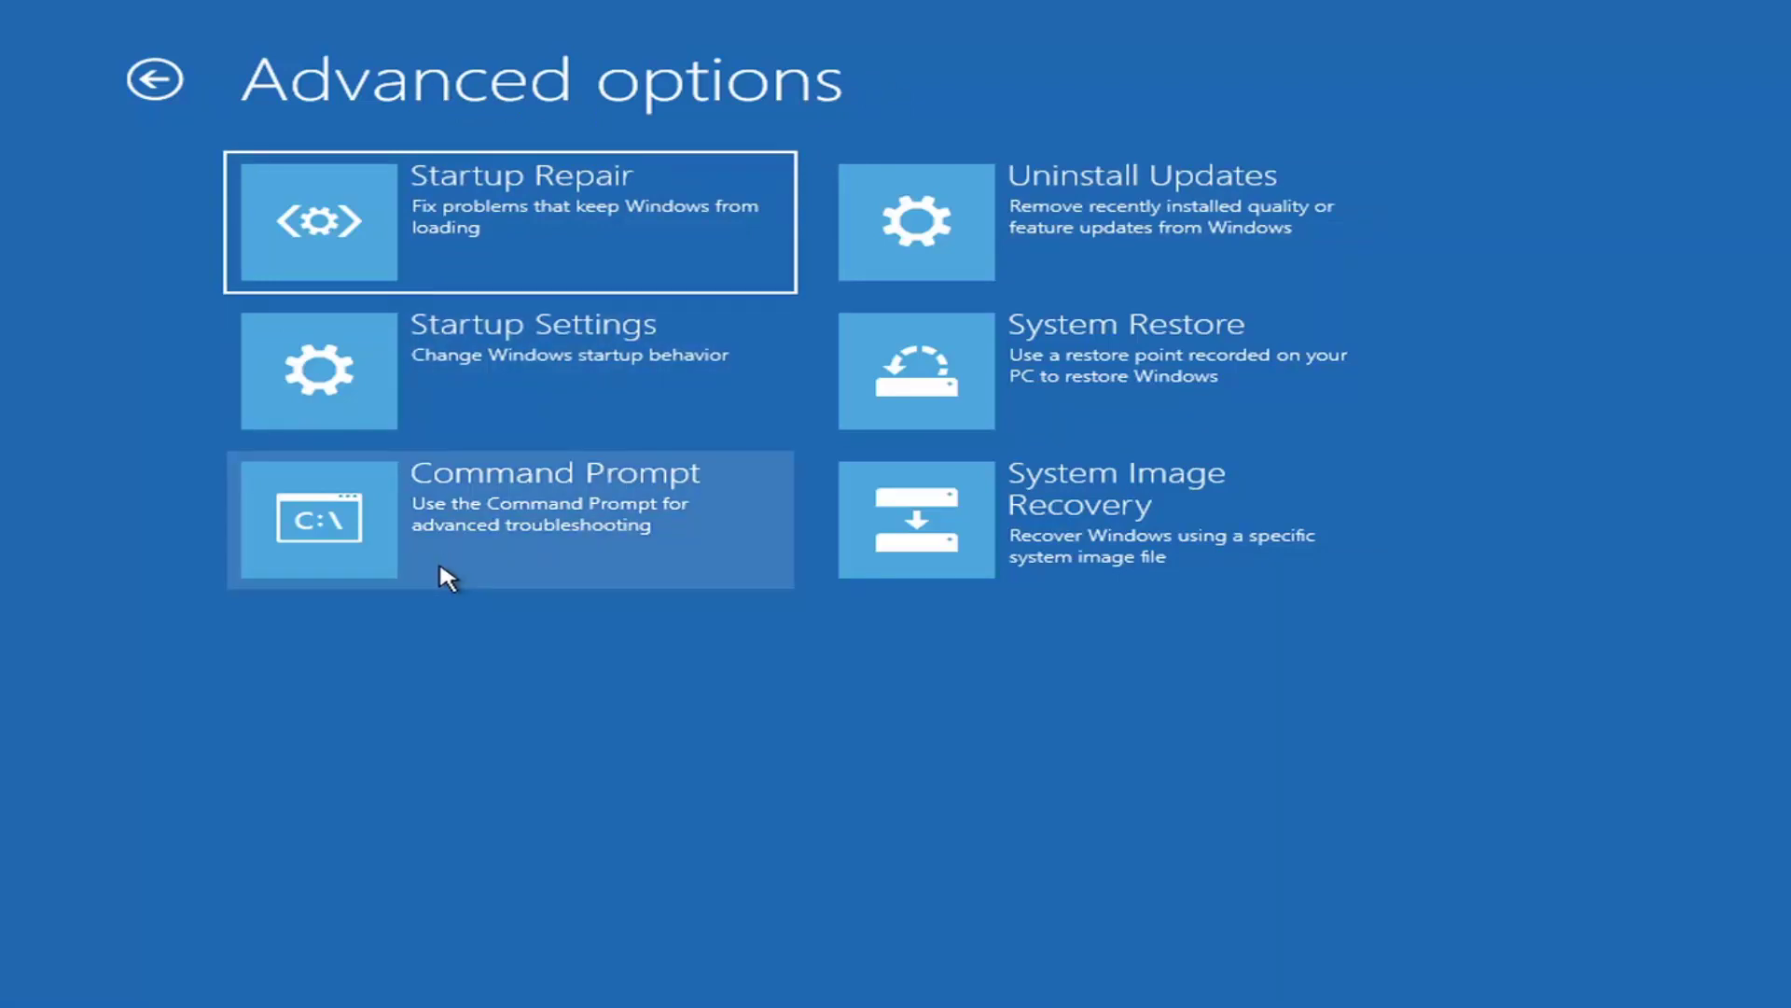
click(500, 525)
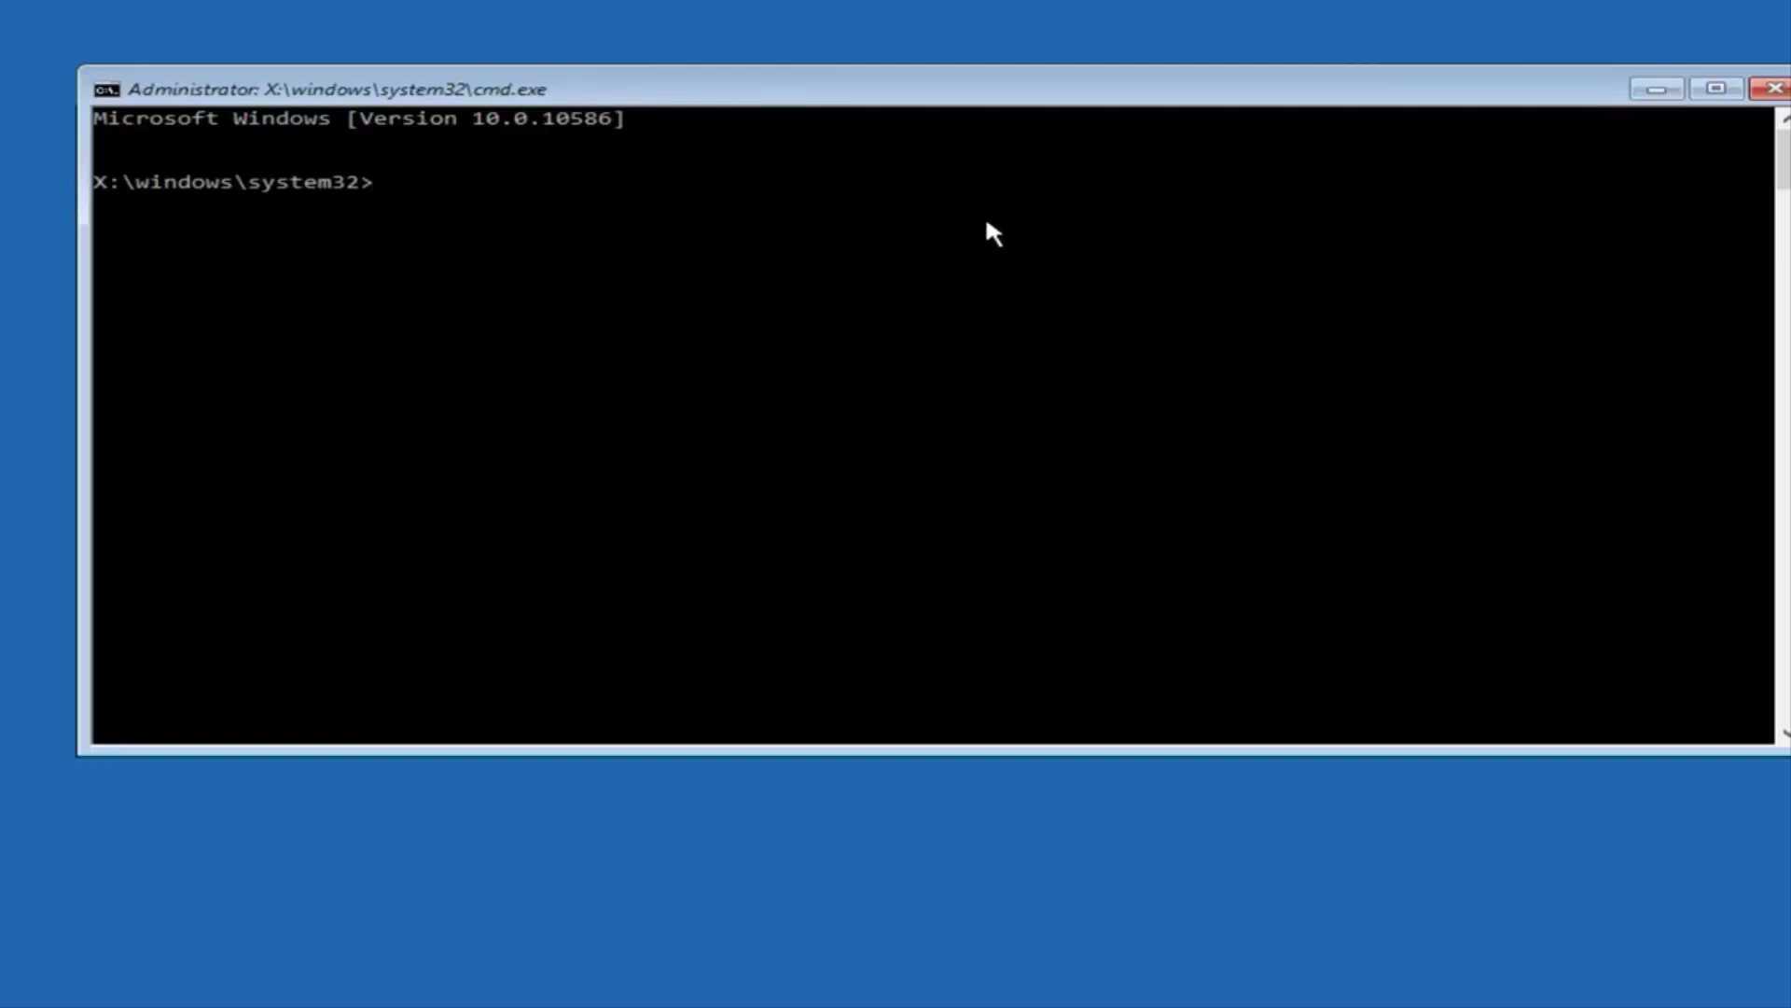
- Switch the command line to the C: drive and list its contents with dir
text(c)
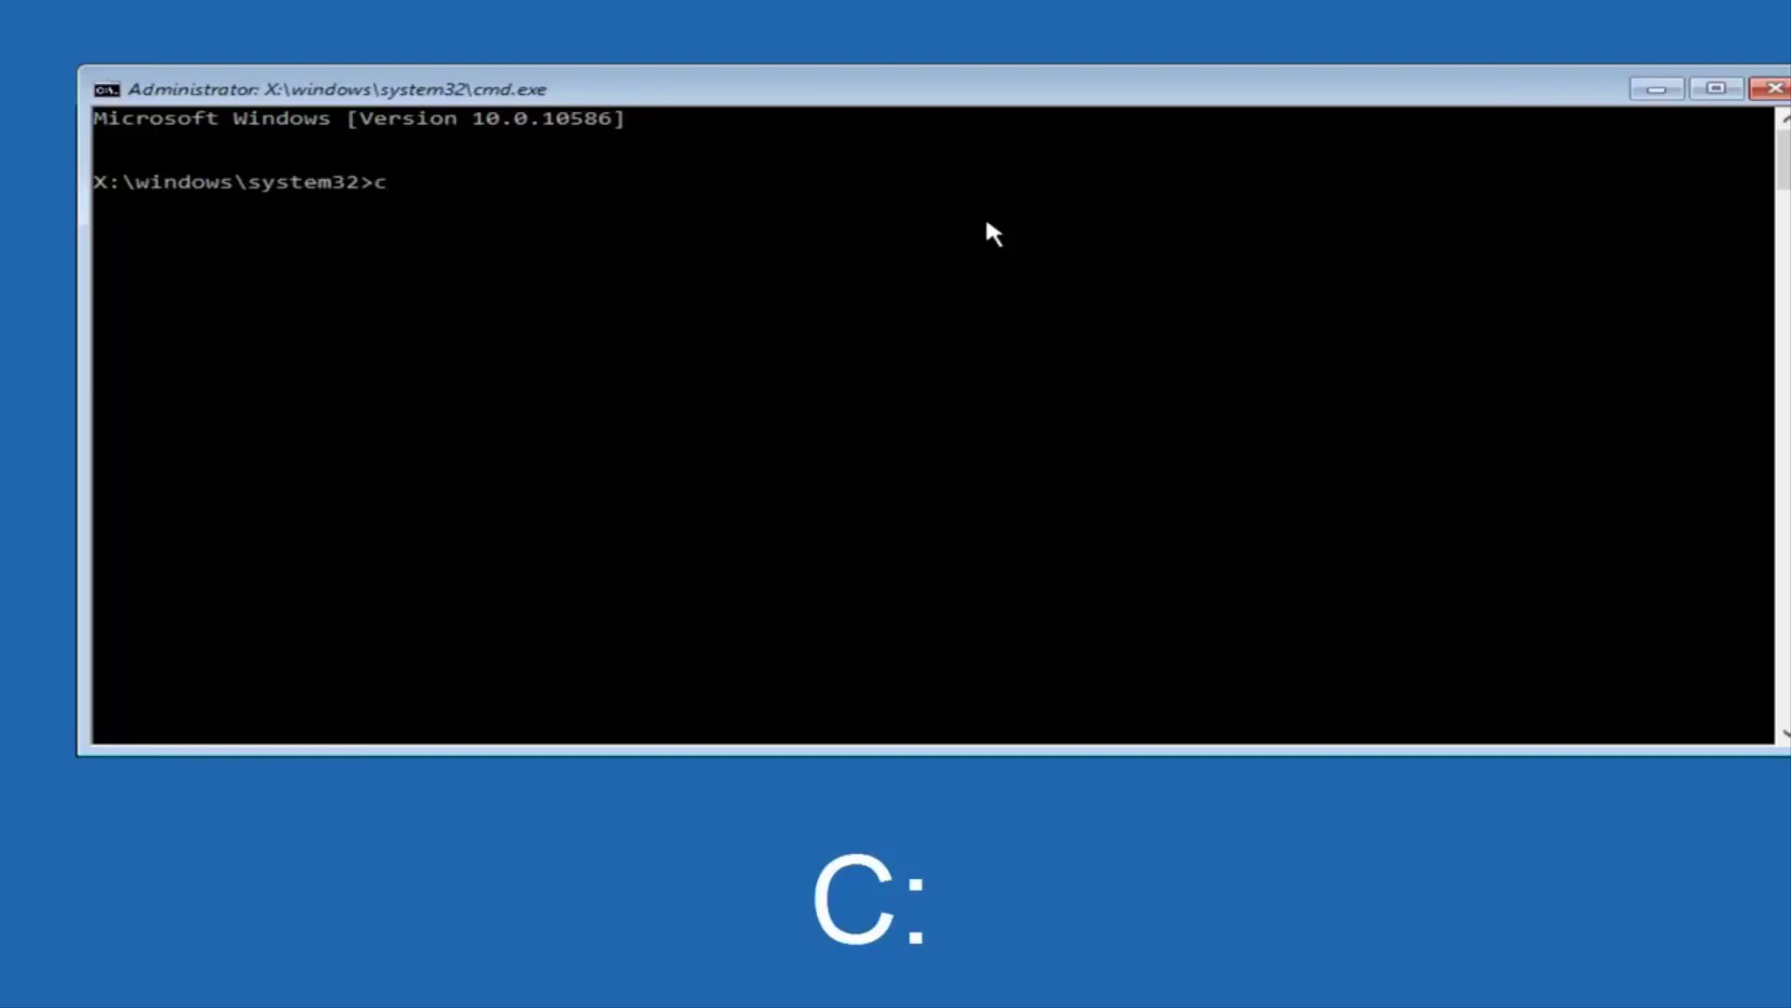
text(:)
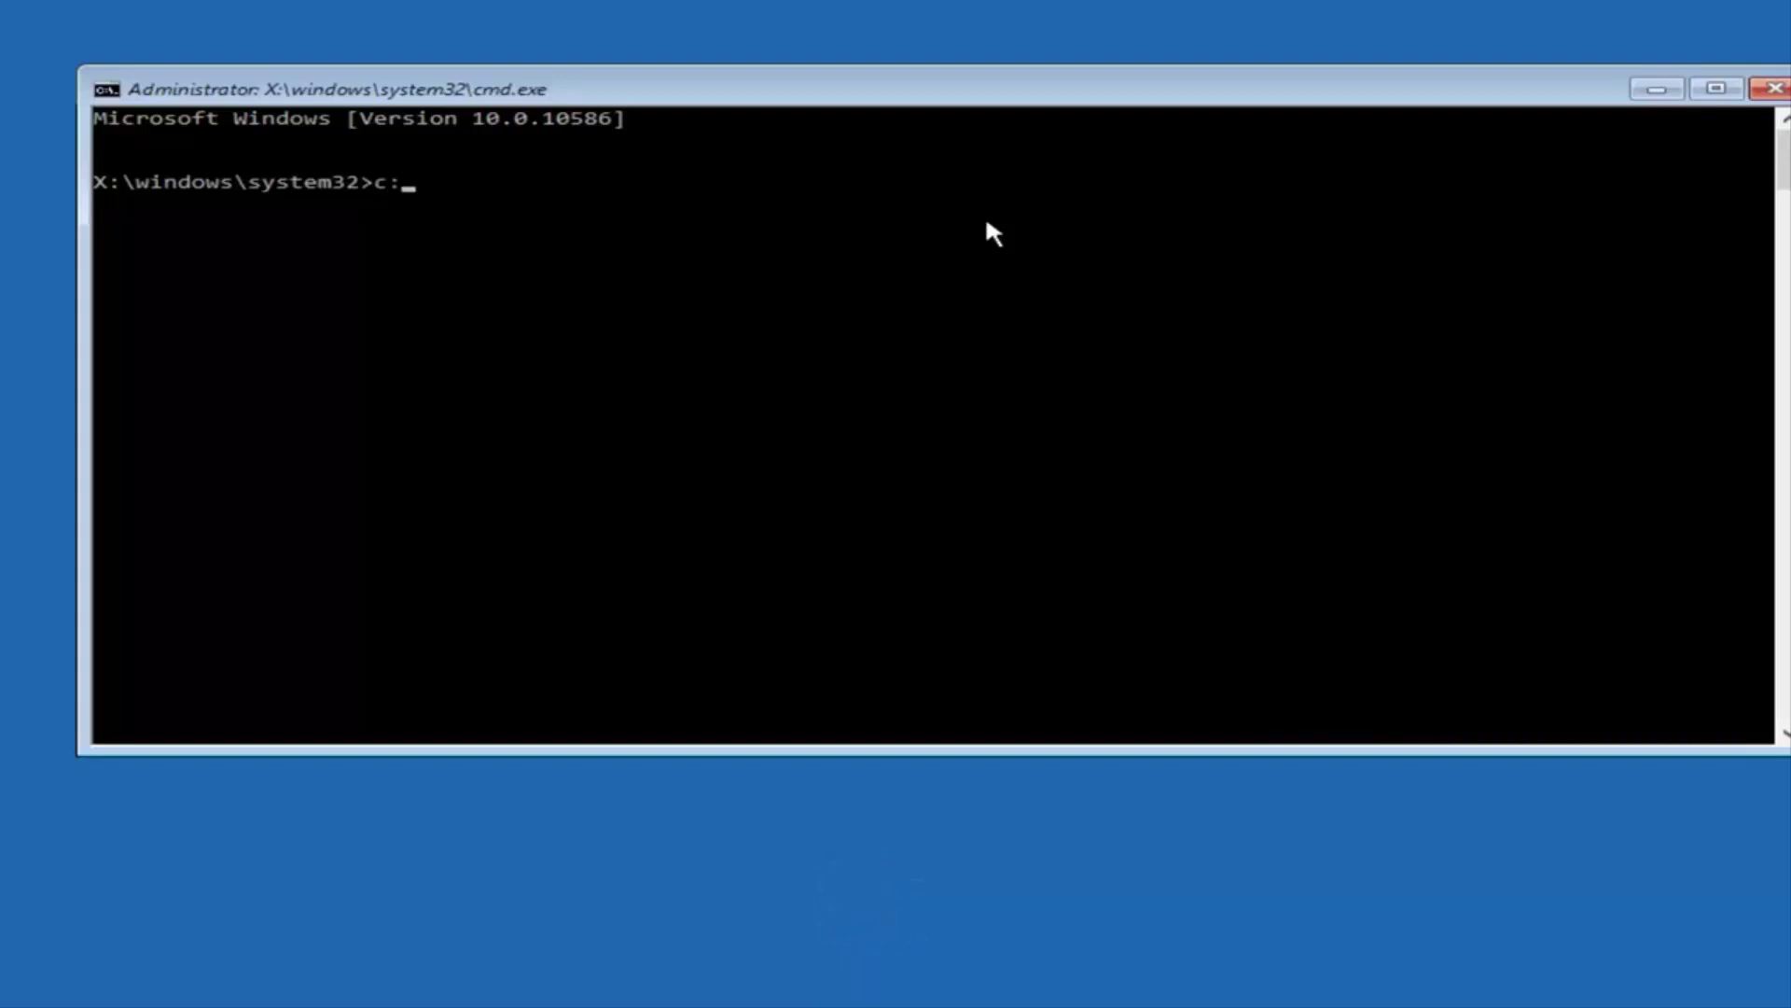
key(Return)
text(dir)
key(Return)
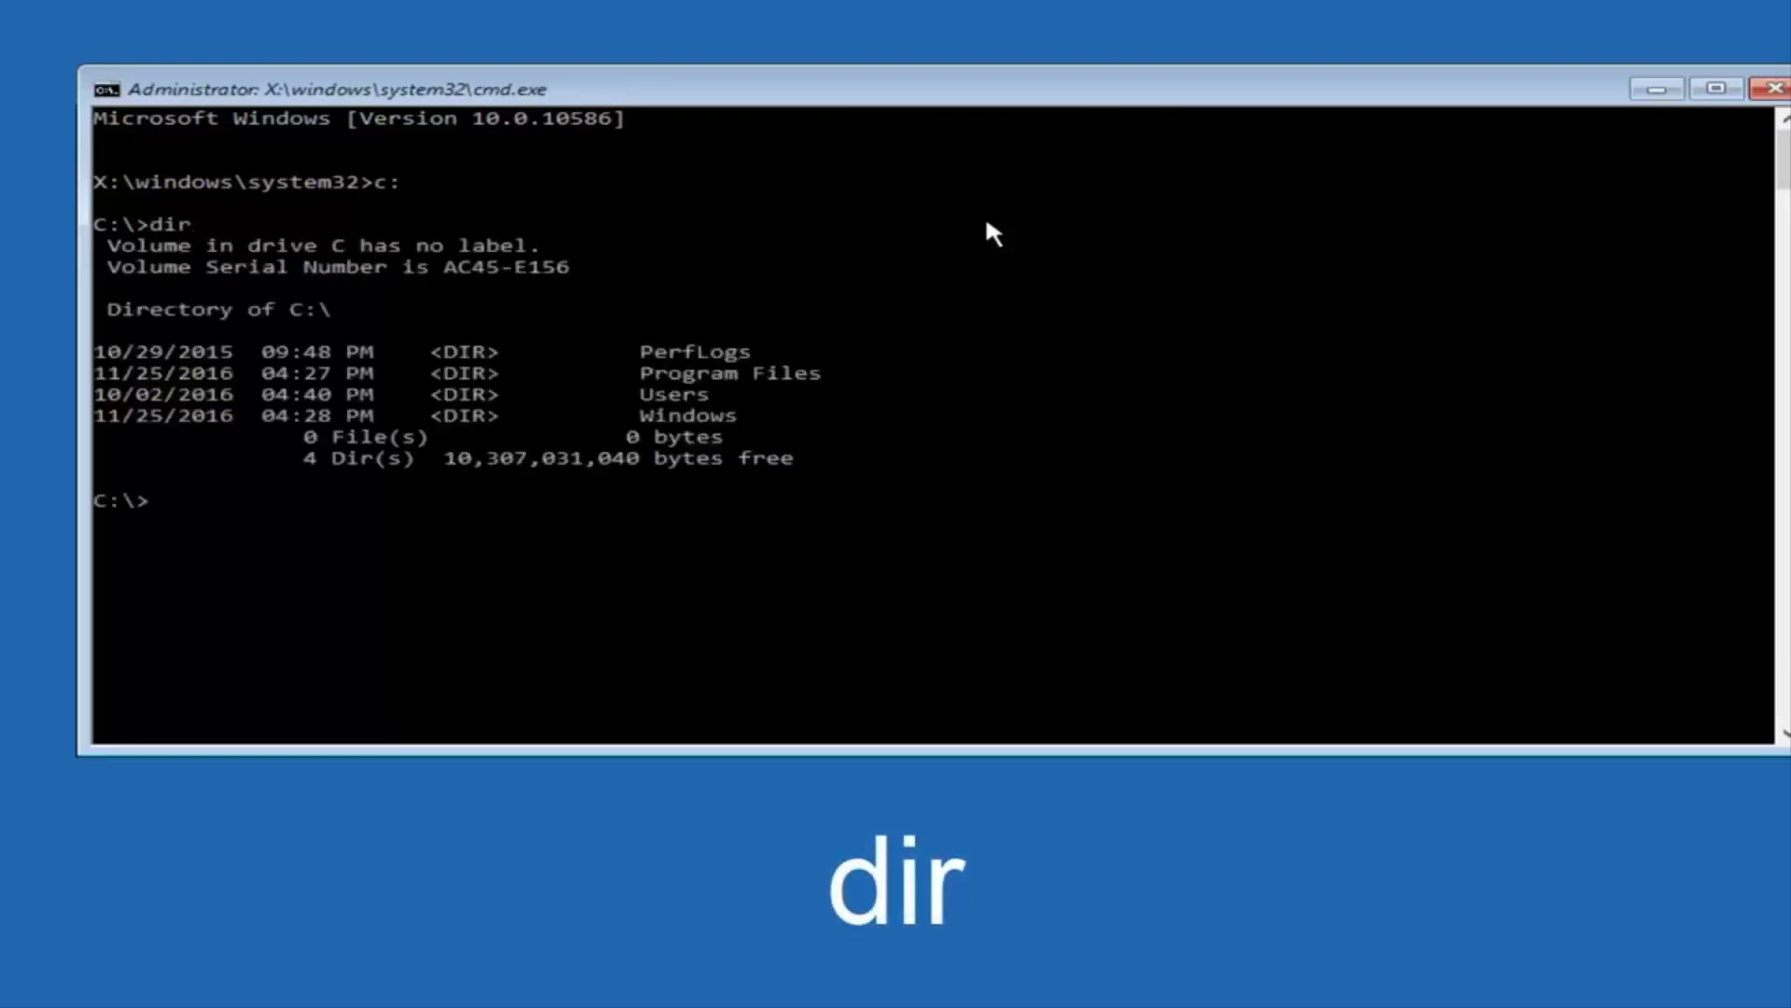
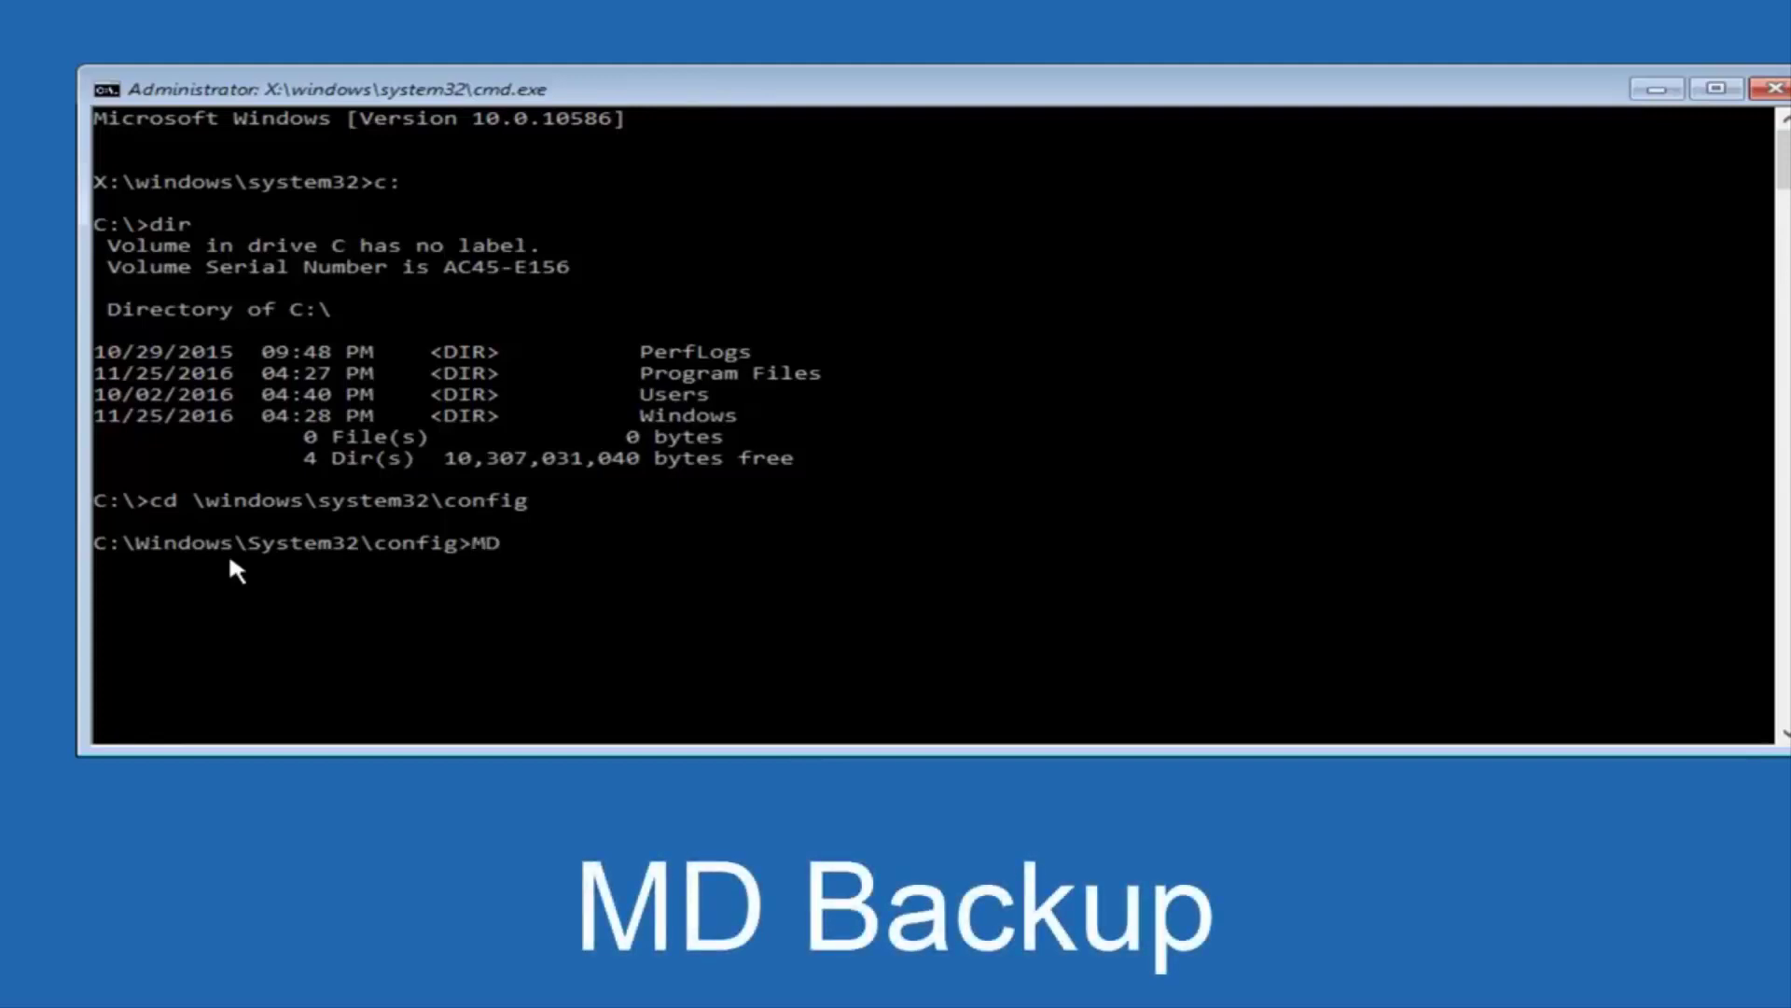
- Back up all files of C:\Windows\System32\config into a new Backup folder, and change to the regback directory
text(Backup)
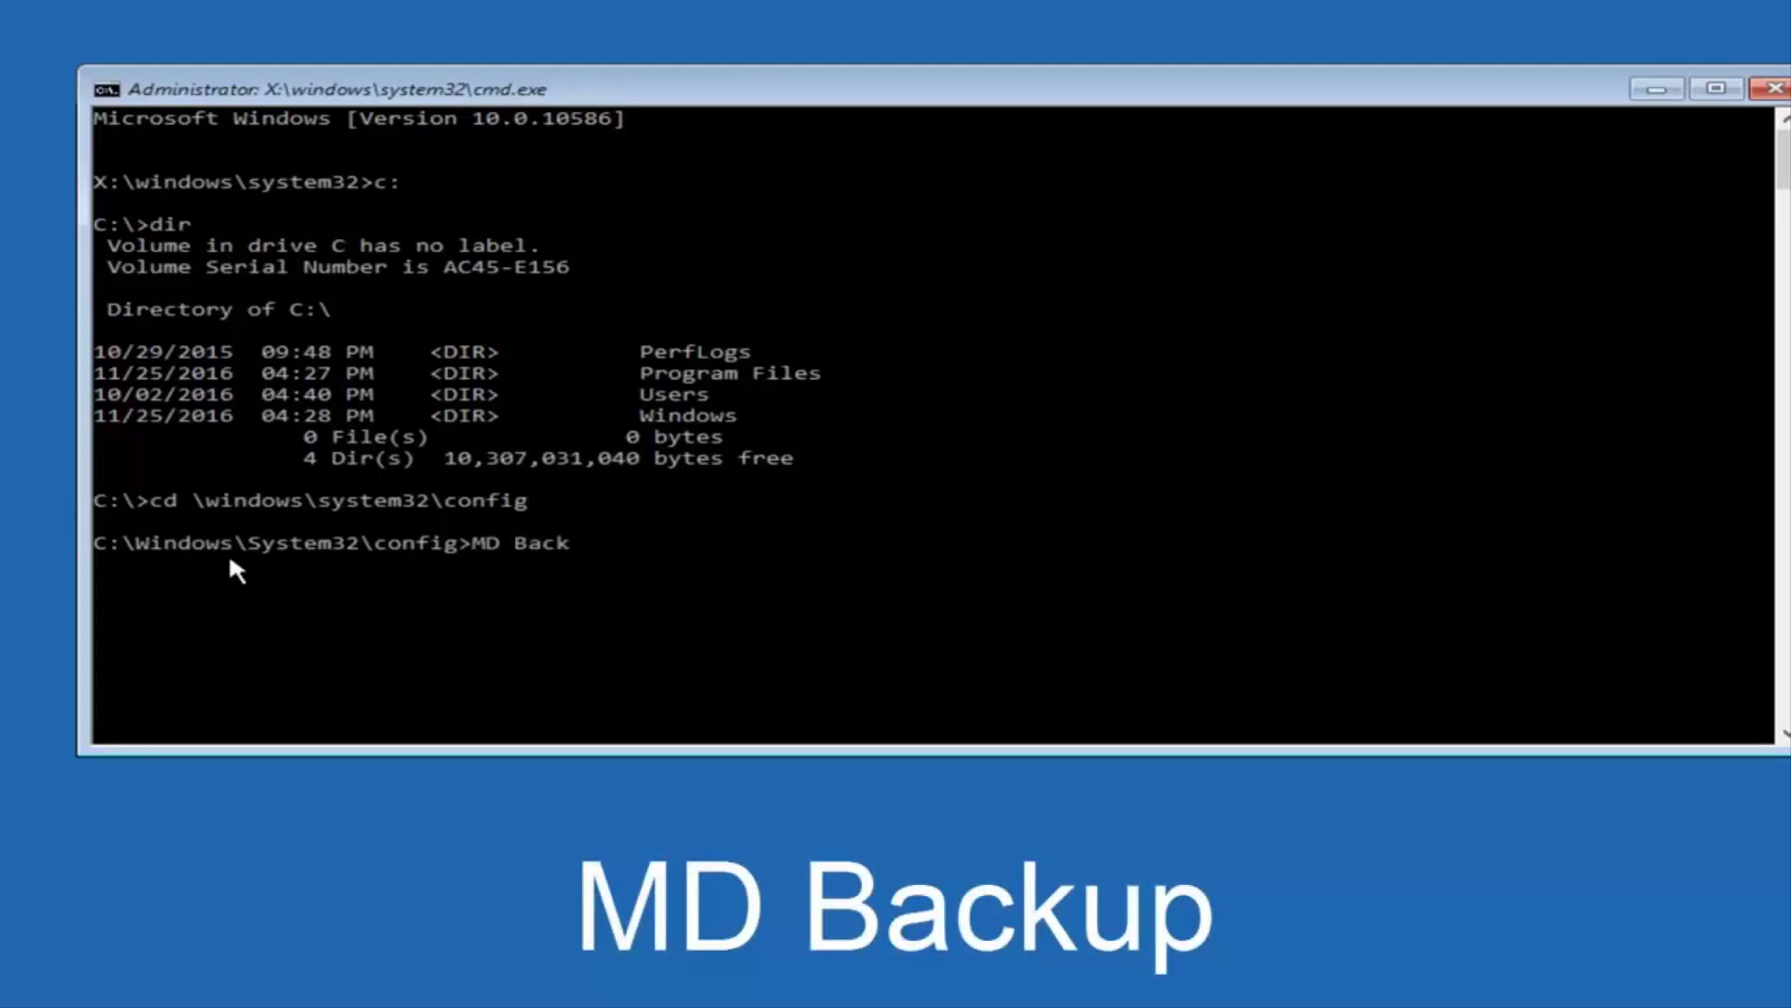
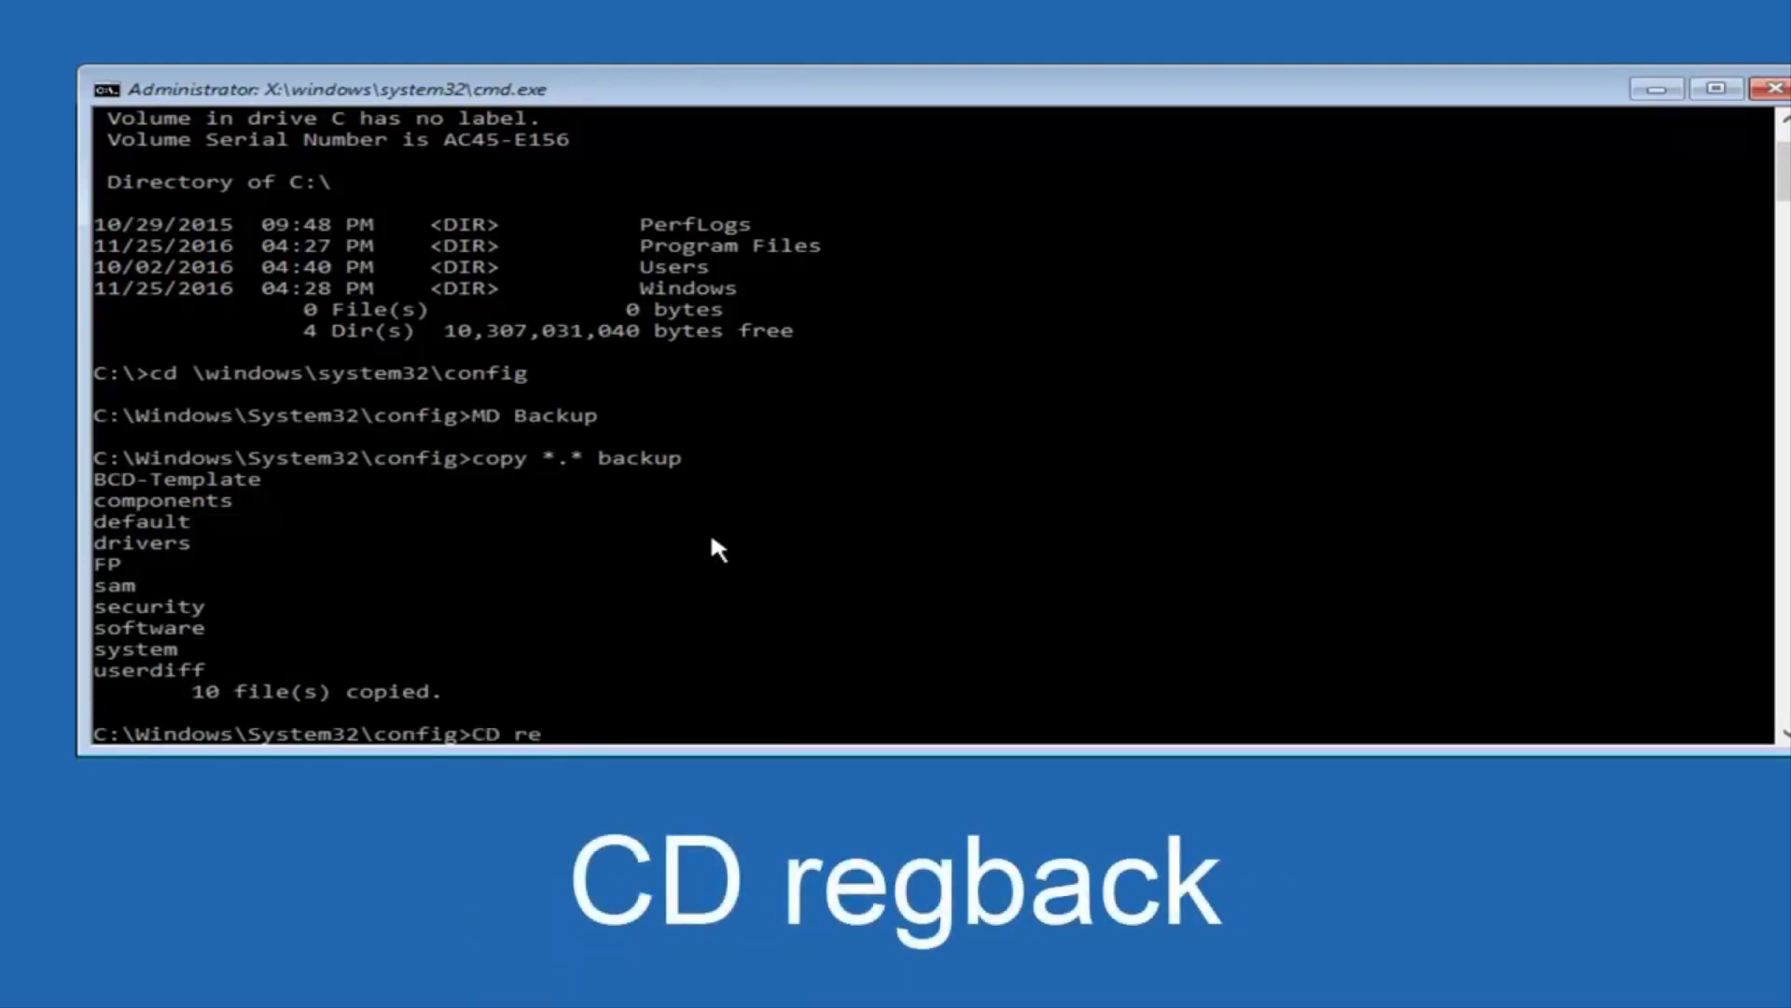
text(gback)
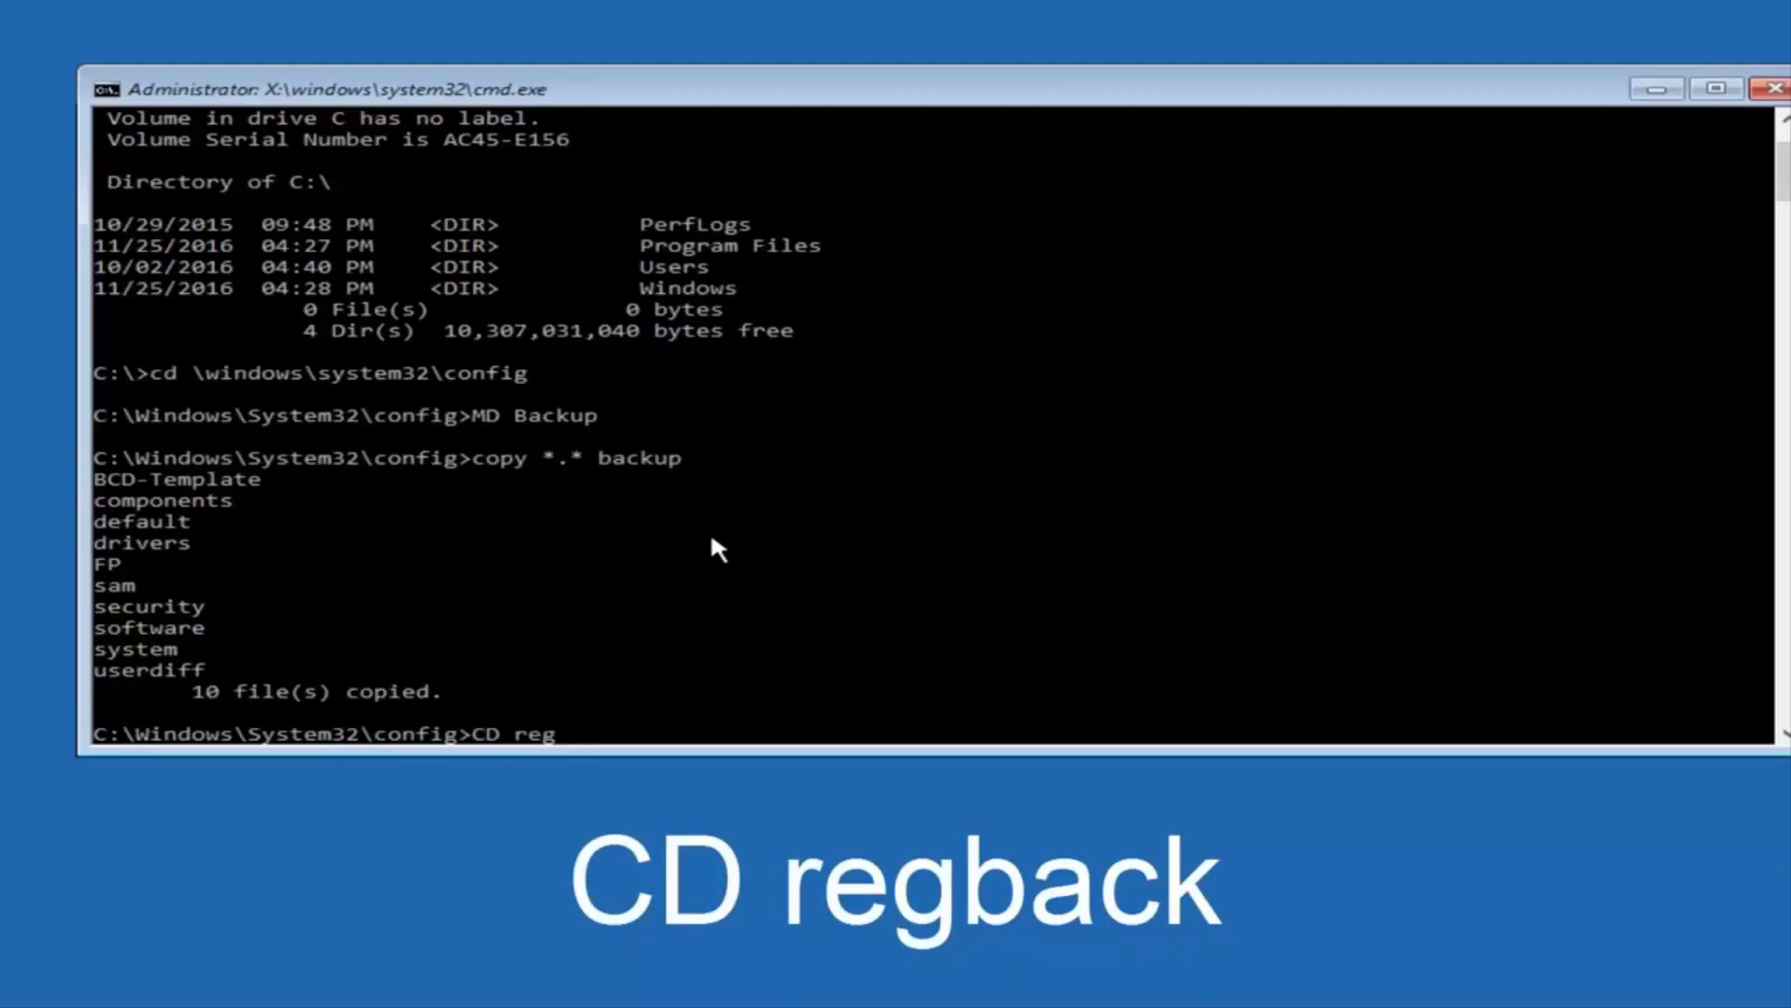